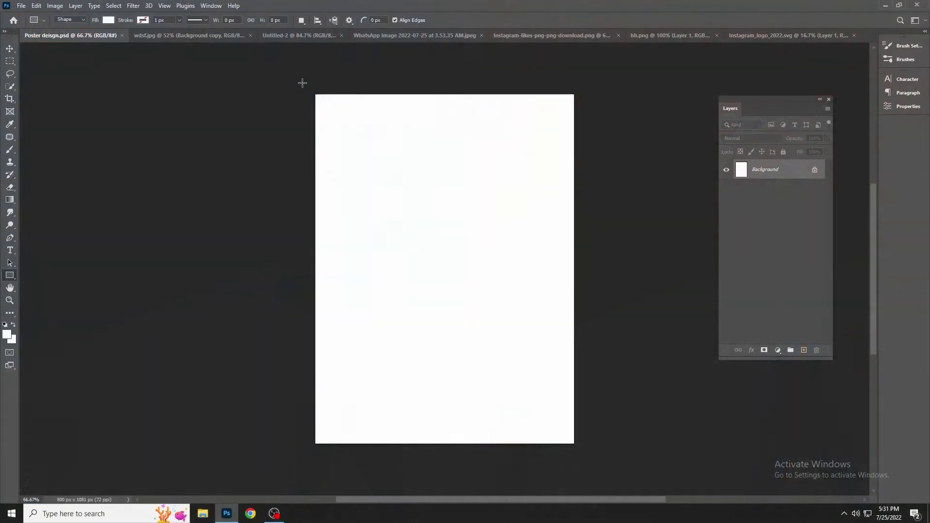
- Draw a rectangle over the top half of the poster
mouse_move(305, 83)
left_mouse_down()
mouse_move(353, 146)
mouse_move(580, 288)
left_mouse_up()
key("v")
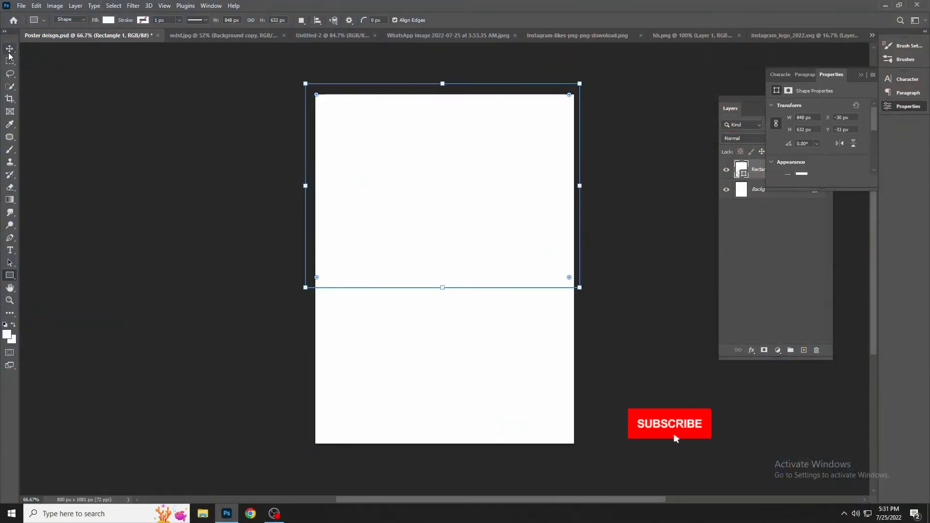
left_click(10, 276)
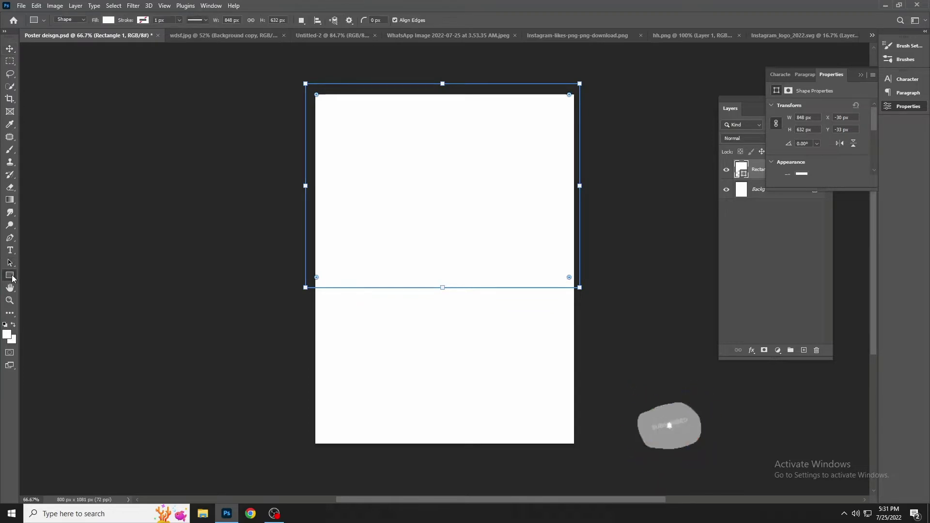
- Fill the rectangle with blue #0b59c4 and save the poster
left_click(107, 19)
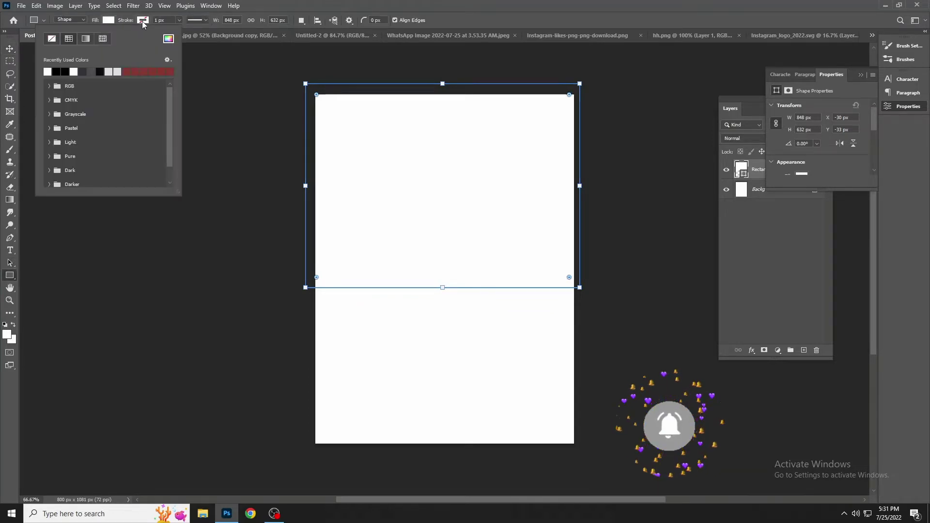
left_click_drag(125, 40, 159, 39)
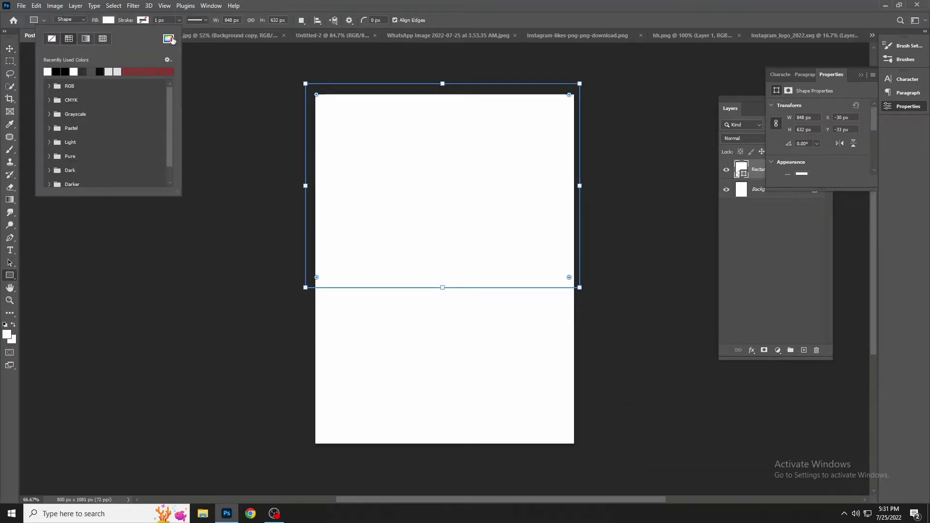
left_click(169, 38)
left_click_drag(216, 395, 201, 366)
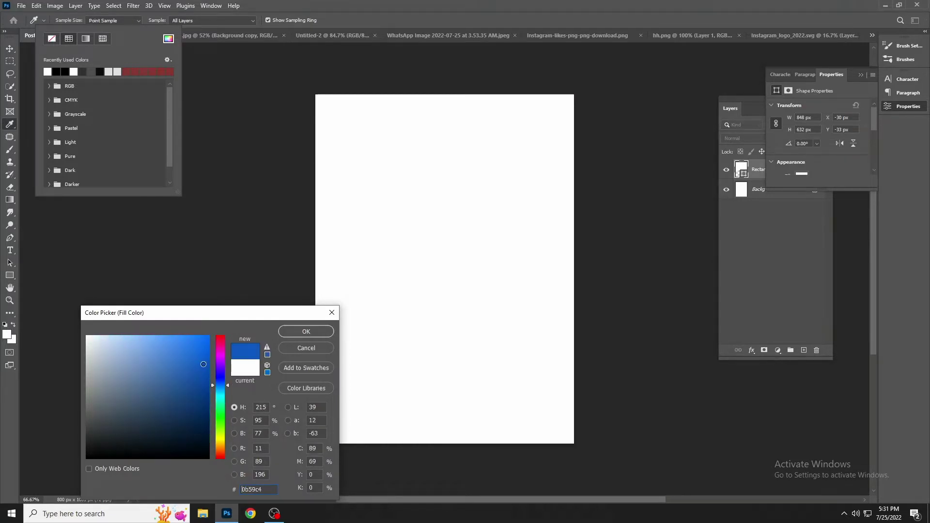
left_click(306, 331)
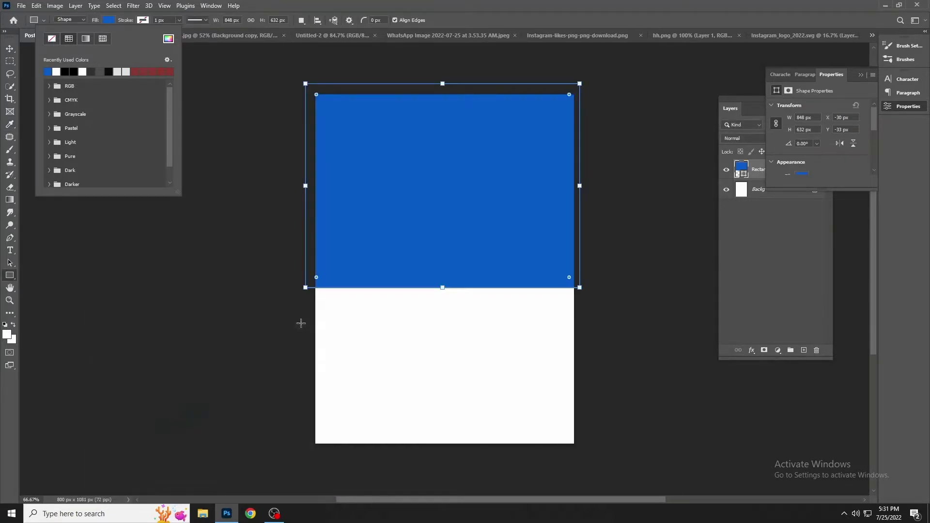
left_click(9, 49)
key("ctrl+s")
- Confirm the PSD save options, convert the shape to a path, and lower its bottom-left corner
left_click(571, 145)
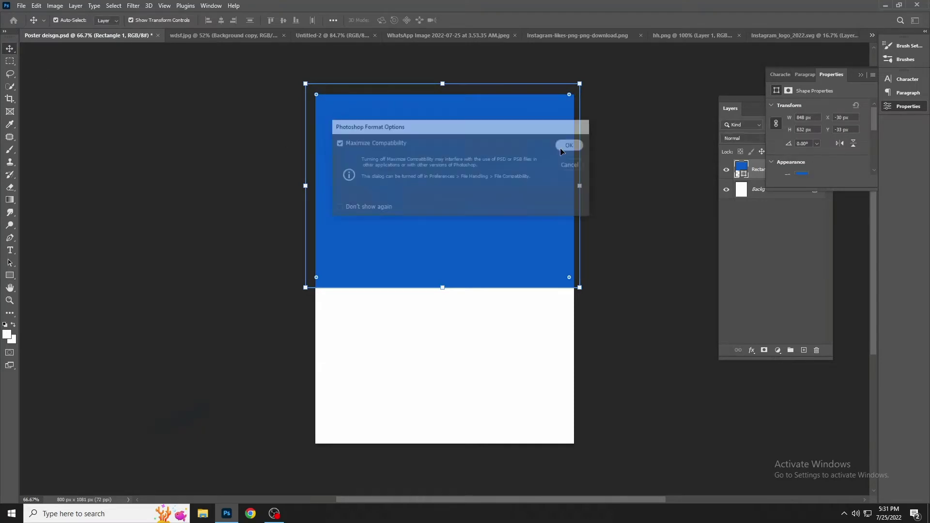
left_click(11, 266)
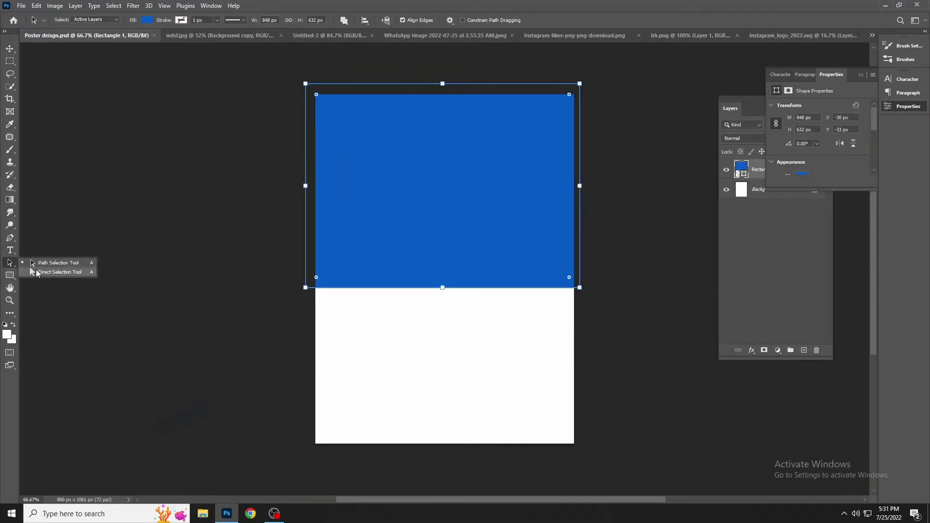
left_click(49, 262)
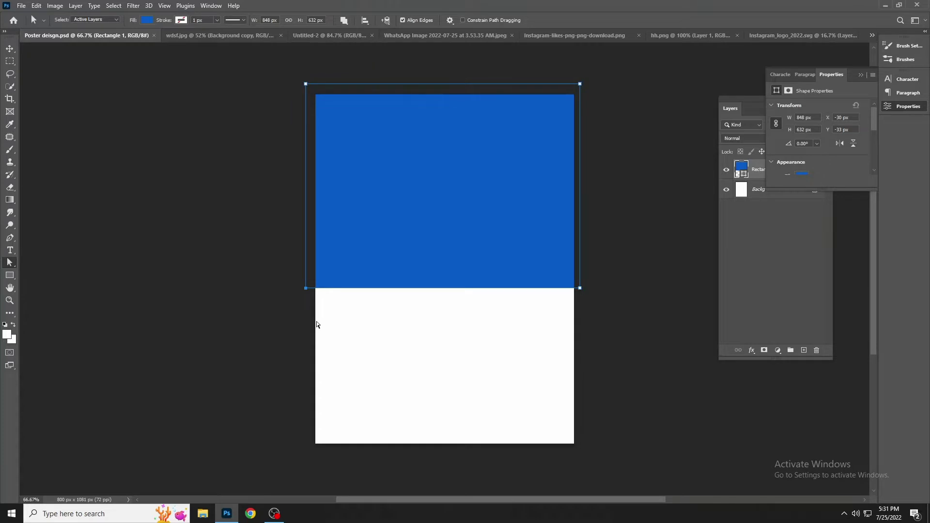
key("shift+Down")
left_click(164, 190)
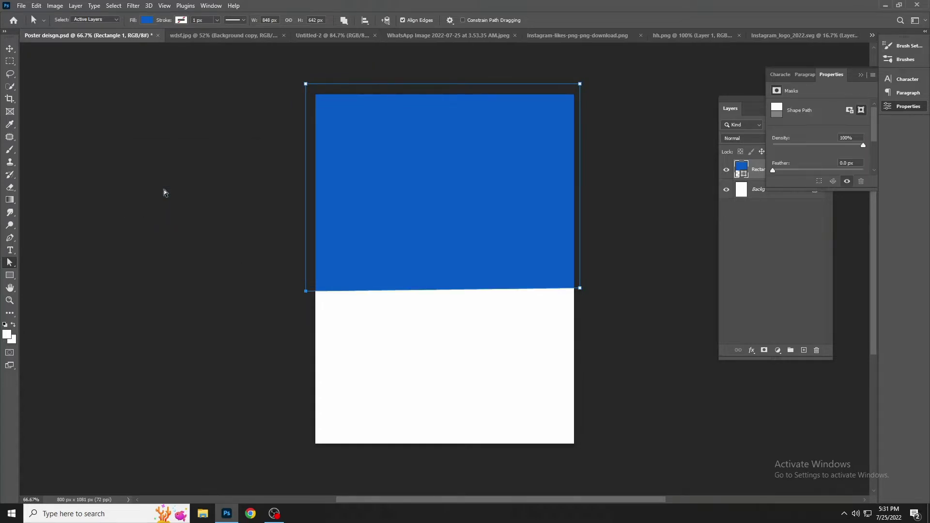
key("shift+Down")
key("shift+Down")
key("shift+Down")
key("shift+Down")
key("shift+Down")
key("shift+Down")
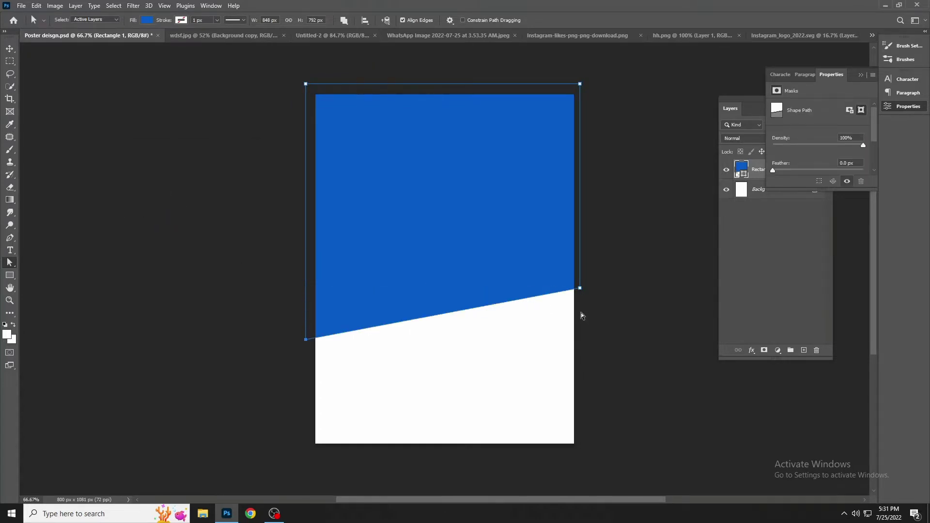
- Raise the bottom-right anchor and lower the bottom-left anchor to slant the bottom edge
left_click_drag(571, 311, 597, 281)
key("shift+Up")
key("shift+Up")
key("shift+Up")
key("shift+Up")
key("shift+Up")
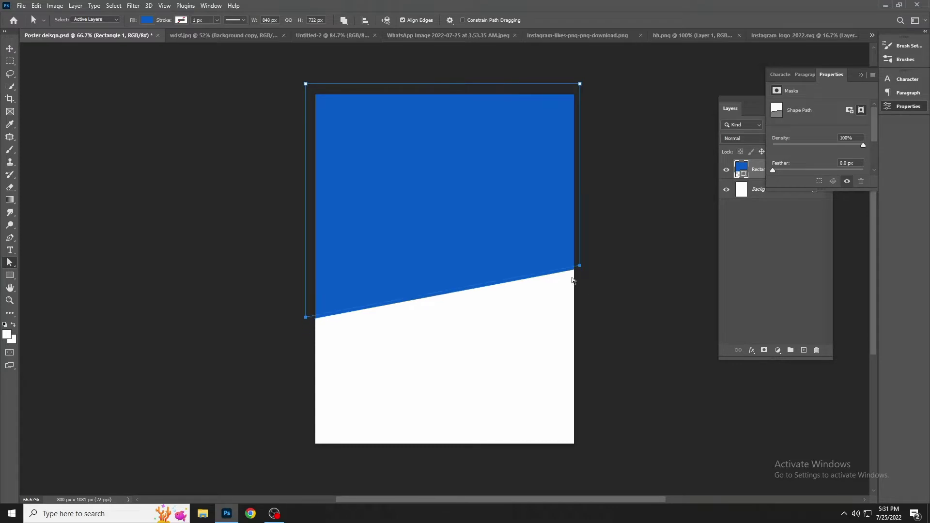
key("shift+Up")
key("shift+Up")
key("shift+Up")
key("shift+Down")
key("shift+Down")
key("shift+Down")
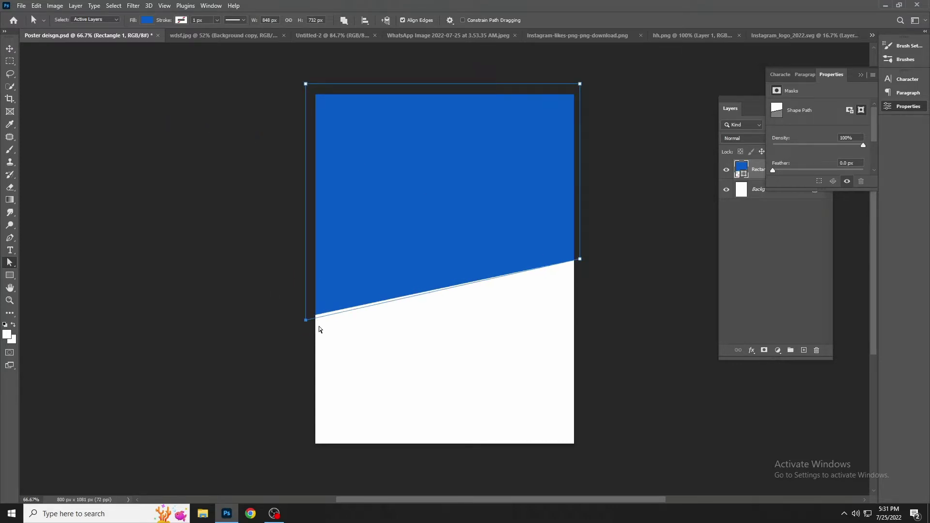
key("shift+Down")
key("shift+Down")
key("shift+Down")
- Shift the blue shape upward, drop its bottom-left corner slightly, and show the wdsf.jpg cutout
key("v")
key("shift+Up")
key("shift+Up")
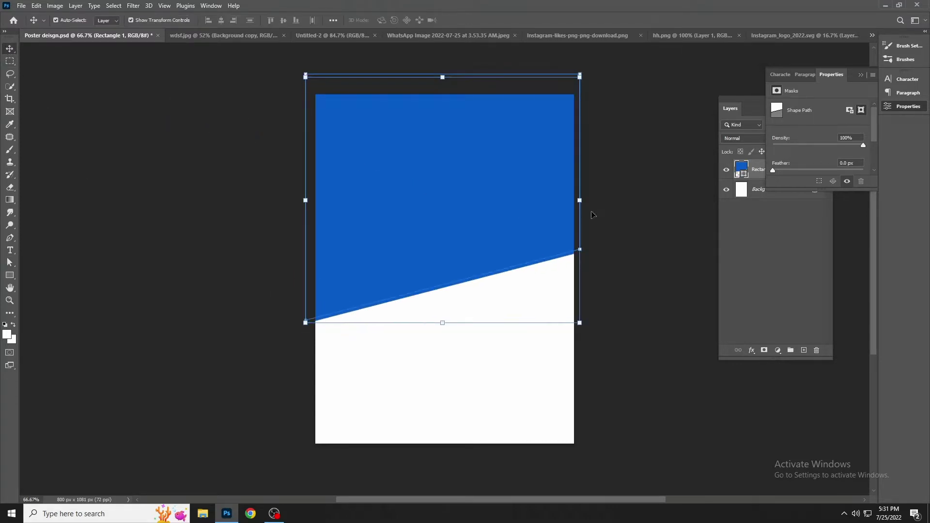
key("shift+Up")
key("shift+Up")
key("shift+Up")
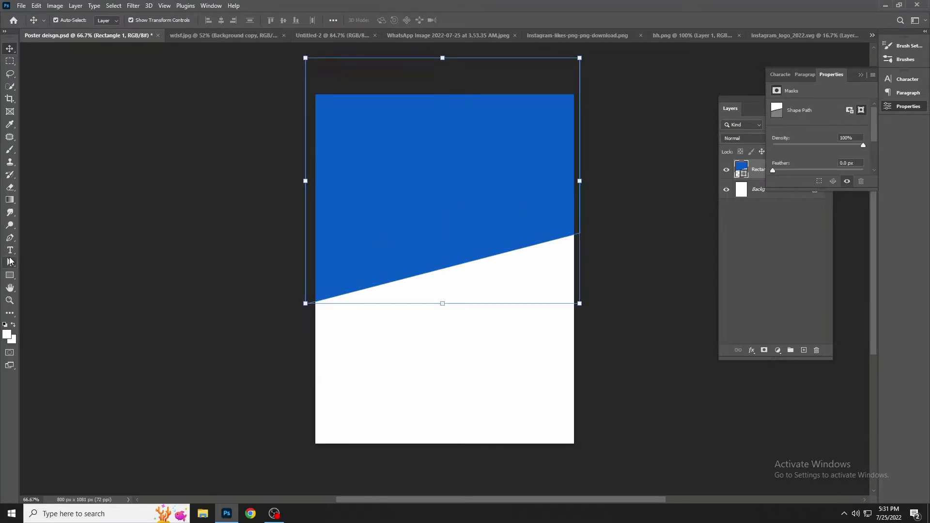
left_click(10, 262)
left_click_drag(317, 304, 324, 329)
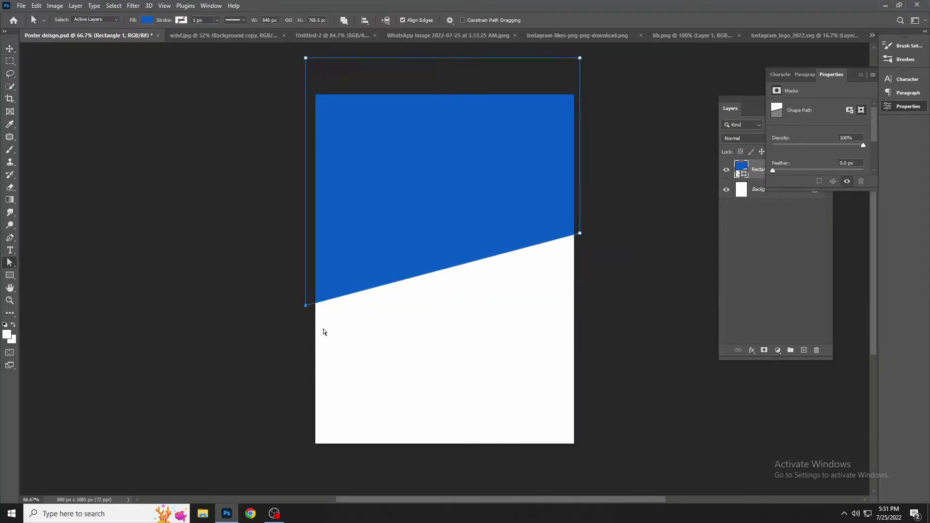
left_click(11, 49)
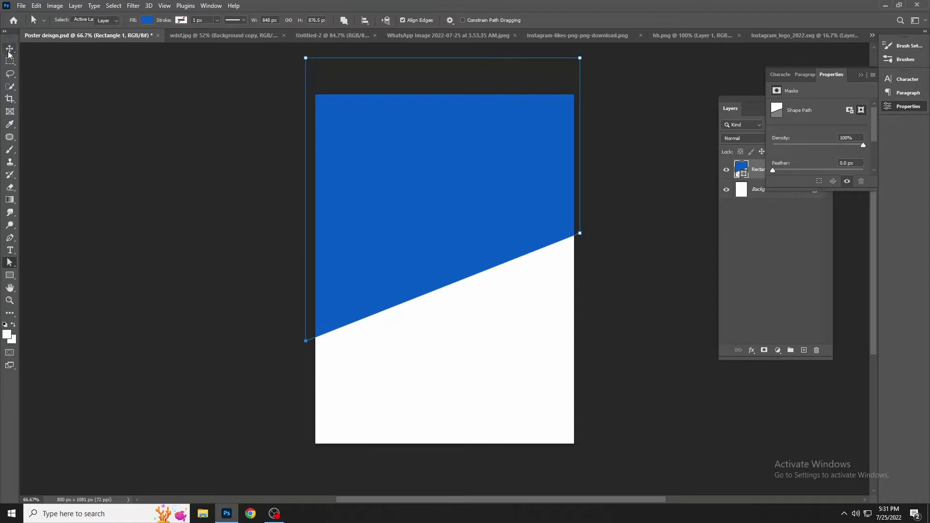
left_click(236, 36)
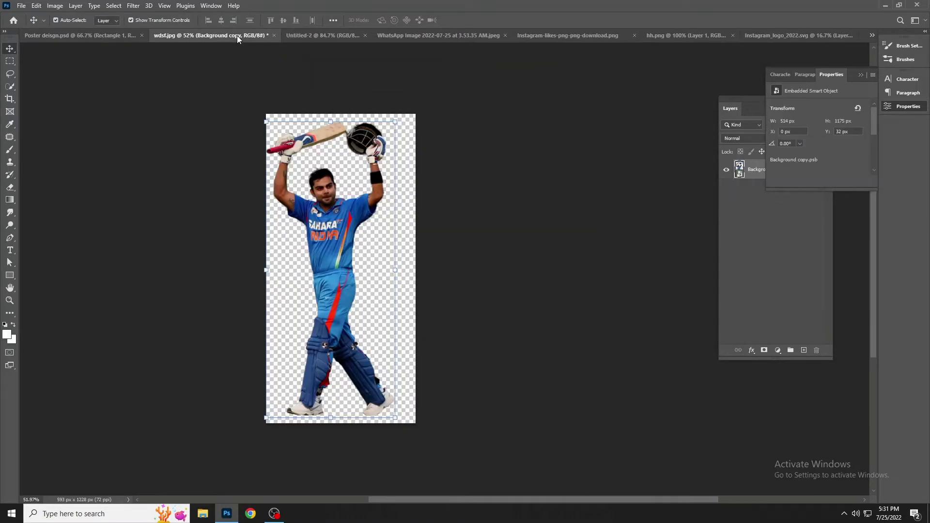
- Place the cricketer cutout on the poster's right, scaled to 323 × 742 px, and save
mouse_move(328, 215)
left_mouse_down()
mouse_move(320, 143)
mouse_move(471, 258)
left_mouse_up()
key("ctrl+t")
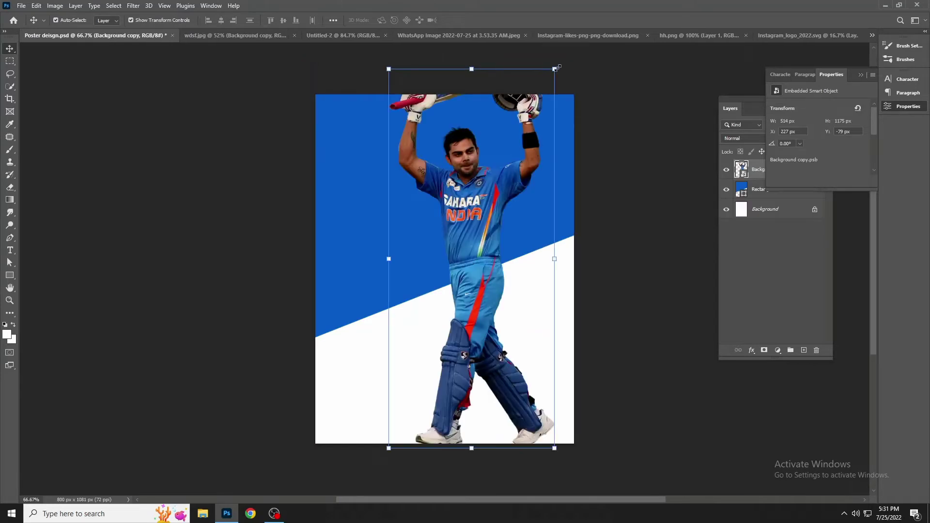
left_click_drag(555, 69, 474, 245)
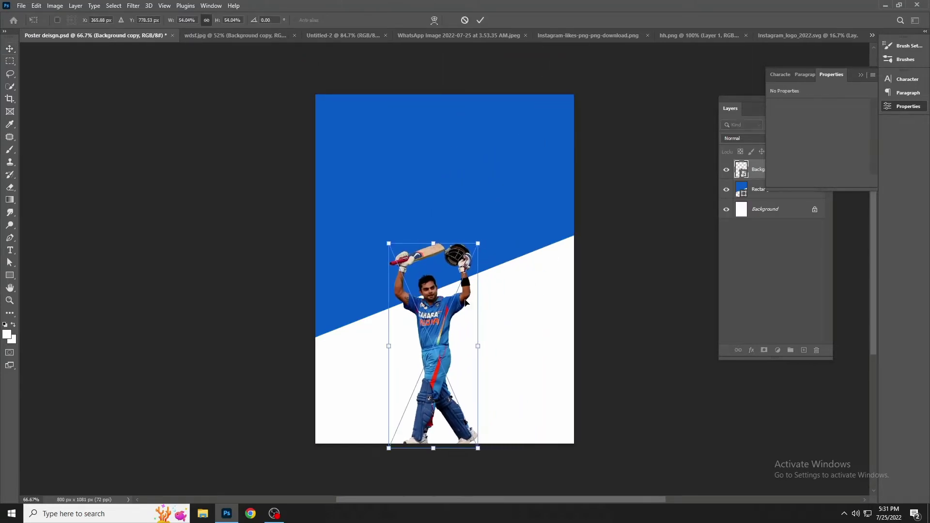
mouse_move(451, 311)
left_mouse_down()
mouse_move(505, 268)
mouse_move(523, 281)
left_mouse_up()
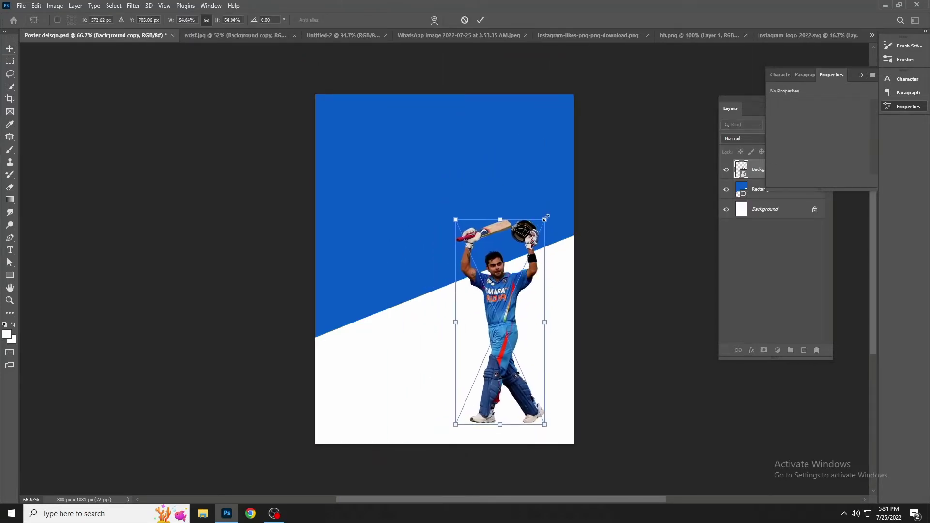
left_click_drag(545, 218, 561, 184)
key("Return")
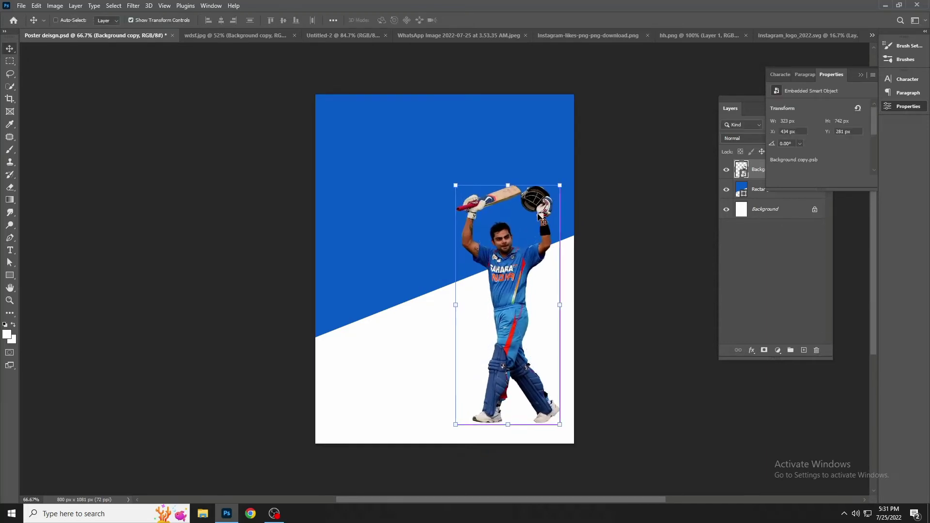
key("ctrl+s")
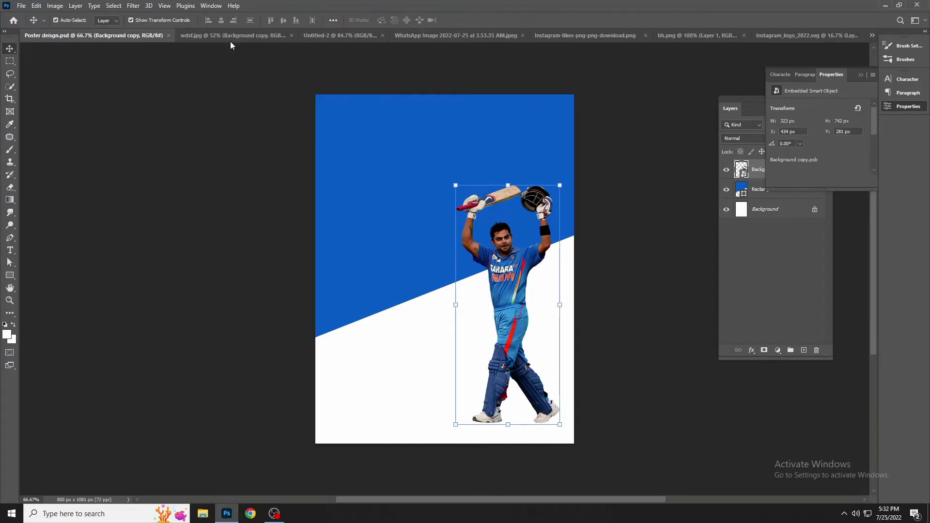
- Bring the Untitled-2 portrait in beneath the cricketer, shift it left, and open its layer menu
left_click(330, 36)
mouse_move(329, 156)
left_mouse_down()
mouse_move(108, 33)
mouse_move(175, 84)
left_mouse_up()
left_click_drag(454, 238, 455, 239)
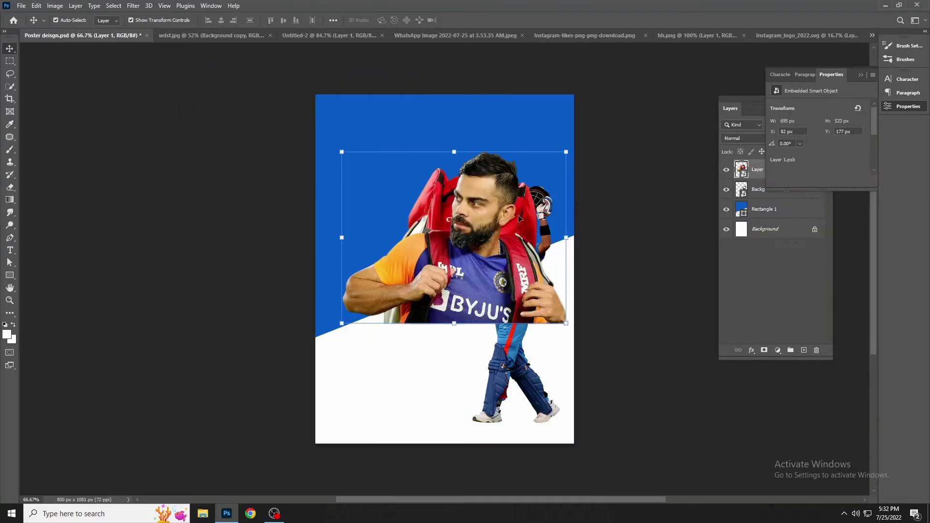
left_click(861, 75)
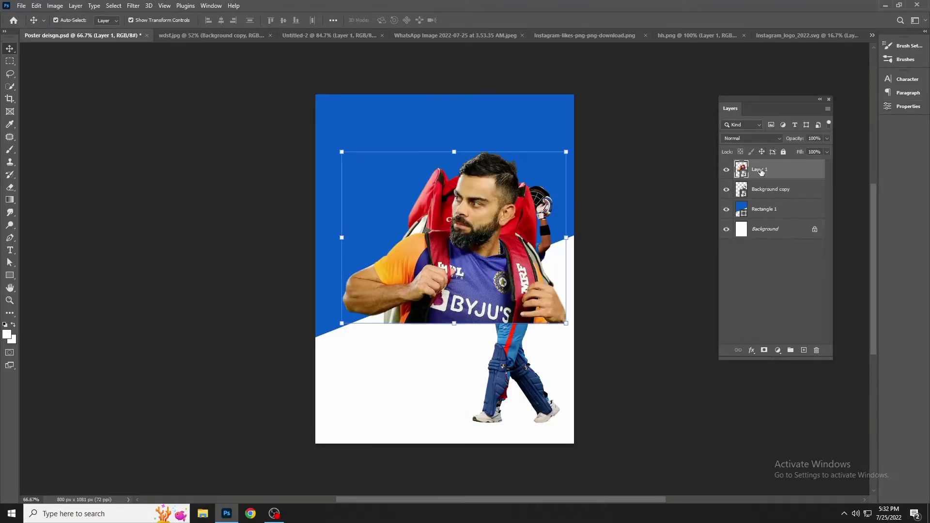
left_click_drag(768, 172, 768, 200)
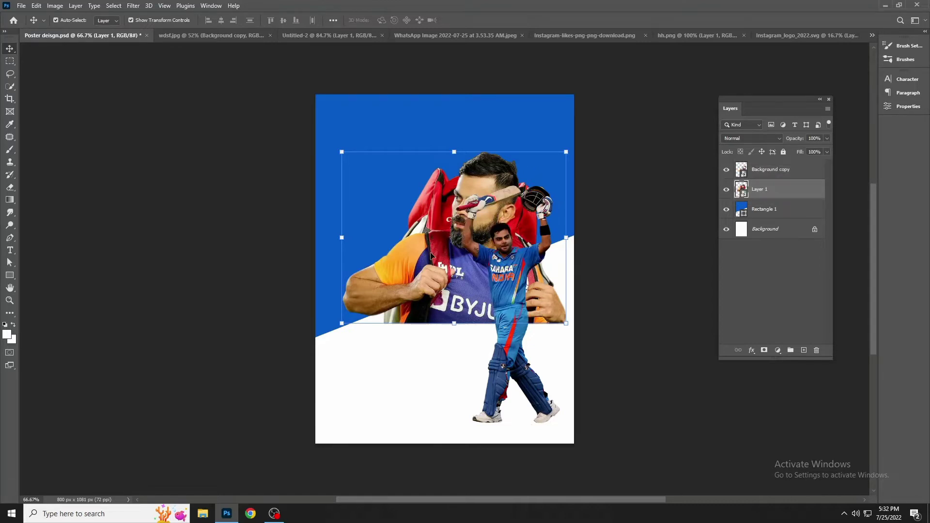
left_click_drag(431, 256, 361, 267)
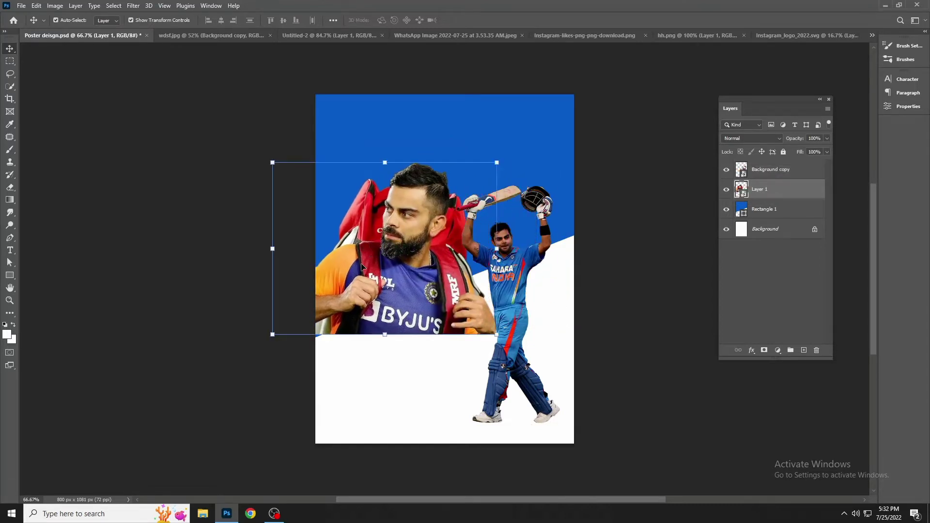
right_click(770, 193)
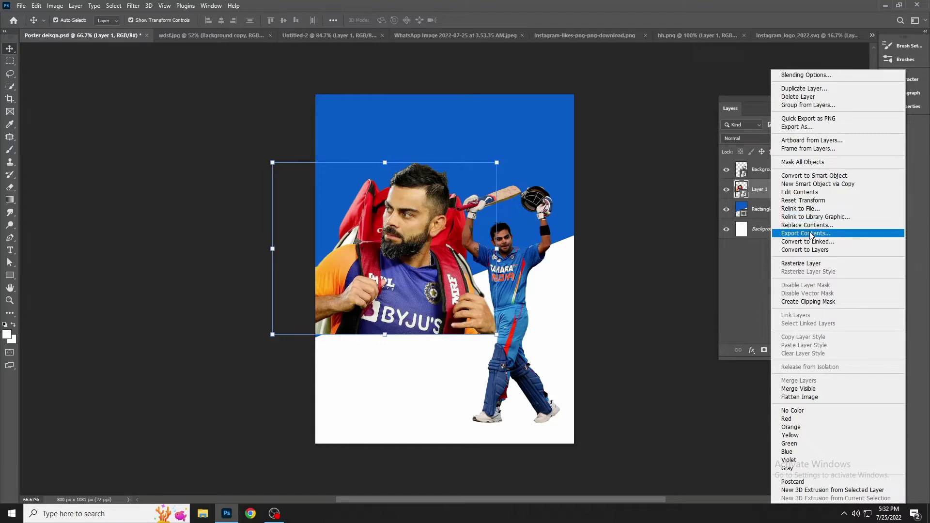
- Clip the portrait to the blue band and enlarge it to about 125%
left_click(806, 302)
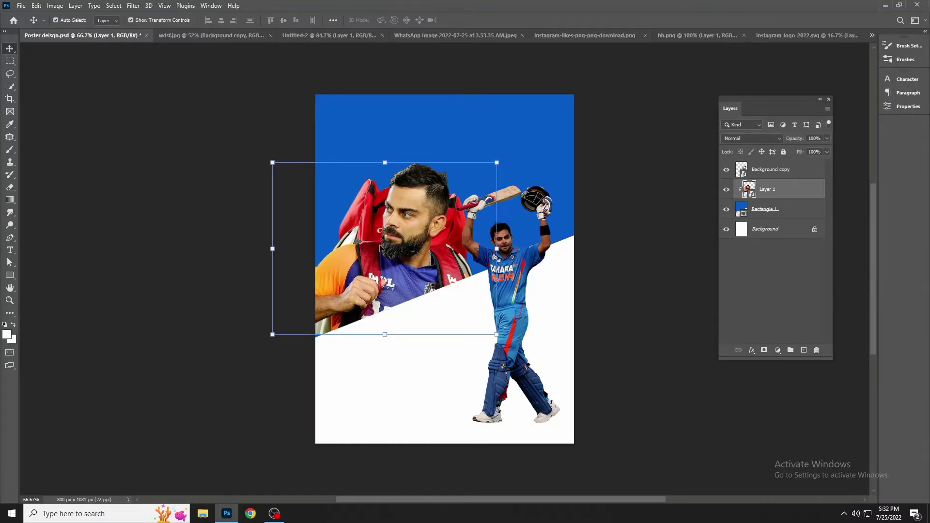
left_click_drag(381, 239, 398, 246)
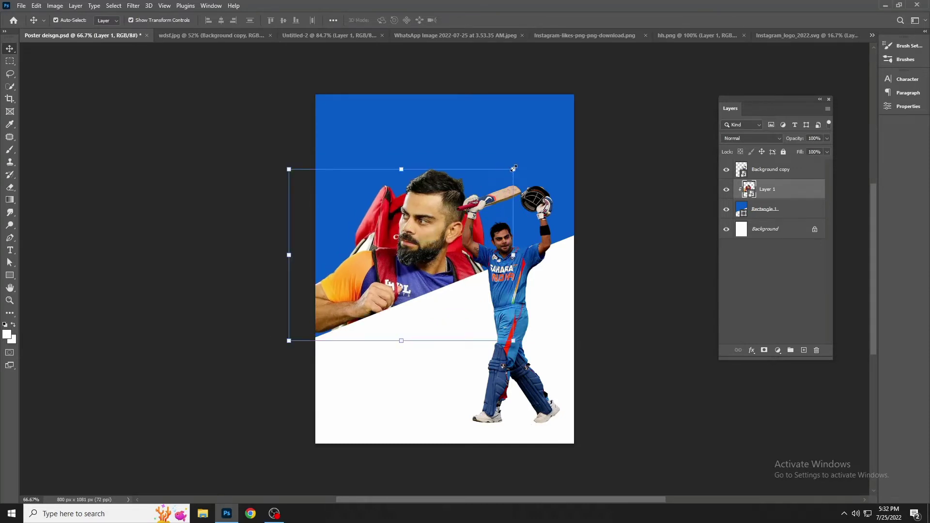
left_click_drag(513, 169, 570, 125)
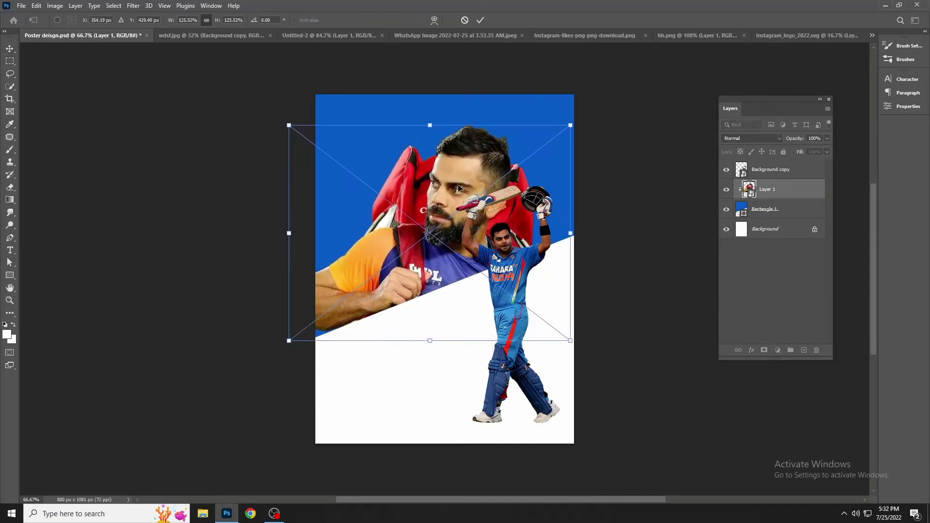
key("v")
left_click(145, 192)
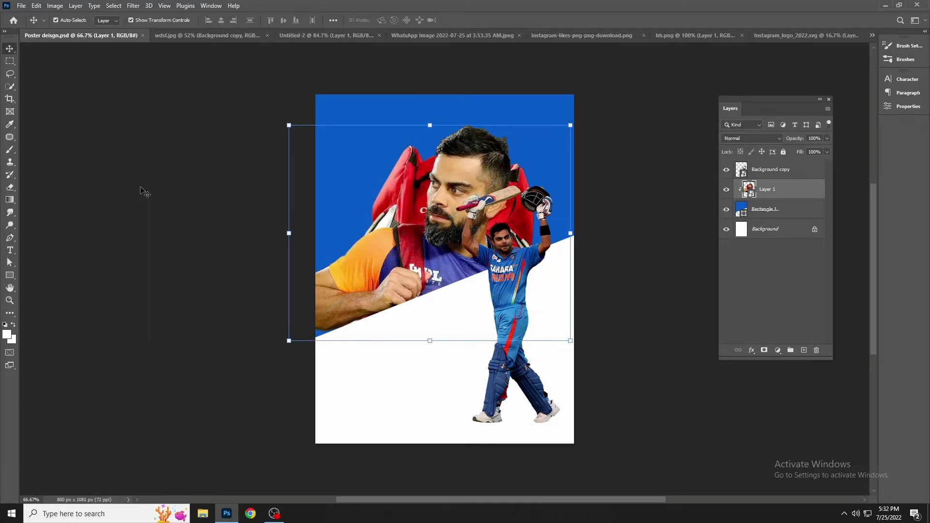
- Lower the portrait layer's opacity to 40% and save the poster
left_click(820, 139)
type("30")
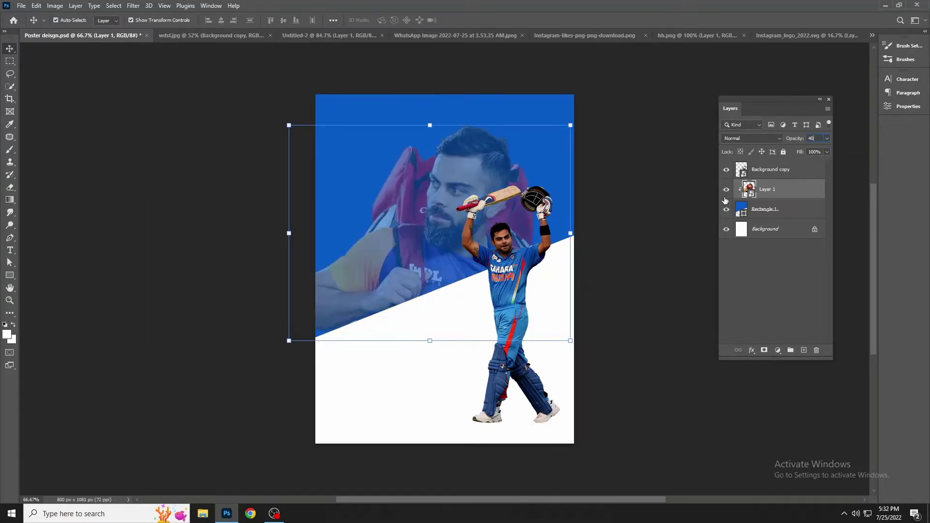
left_click(588, 190)
left_click(516, 172)
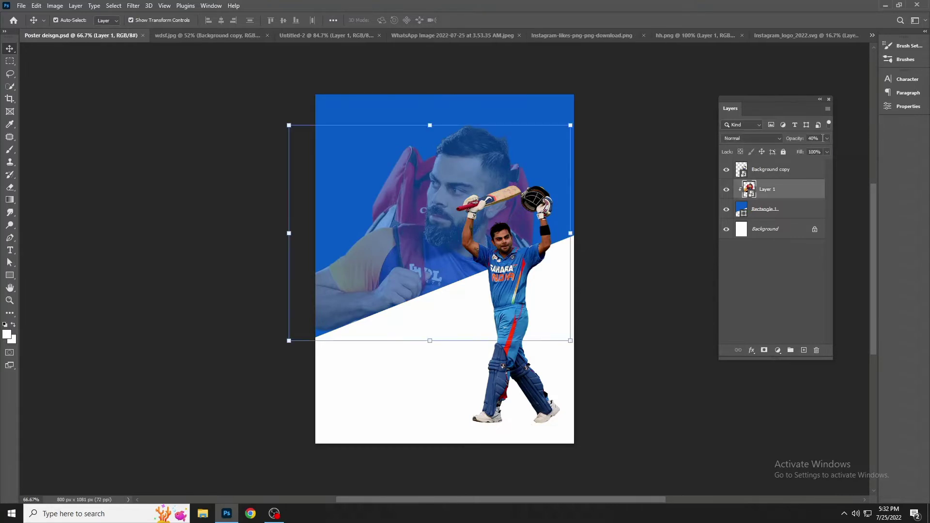
left_click(697, 181)
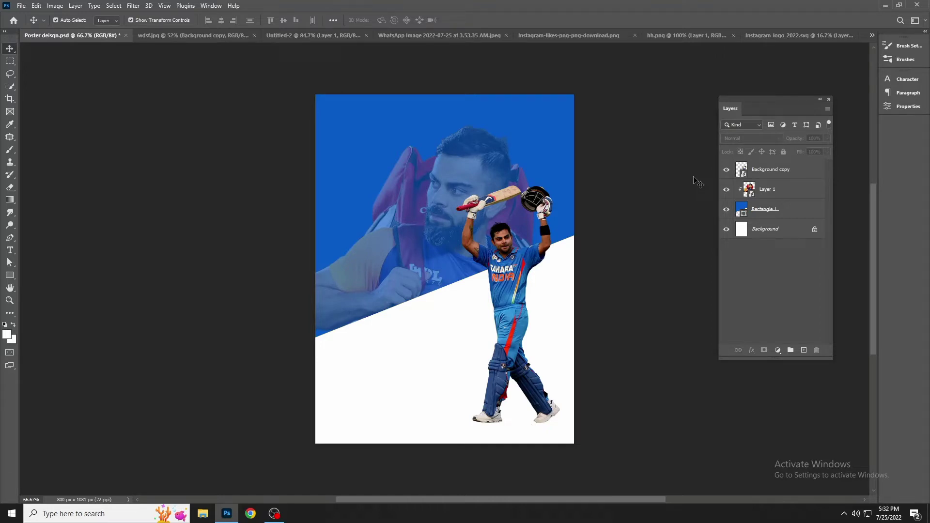
key("ctrl+s")
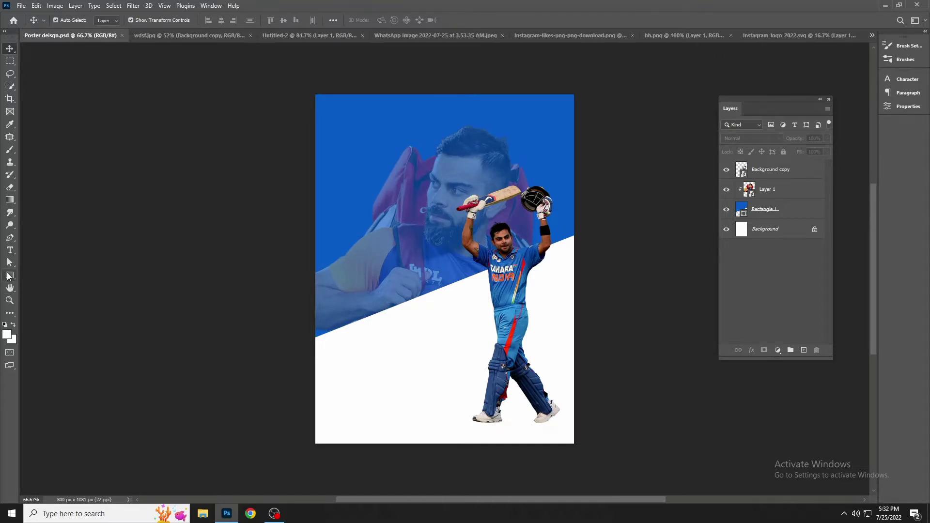
- Draw a thin tall blue rectangle on the poster's left
left_click(9, 277)
left_click_drag(356, 244, 371, 396)
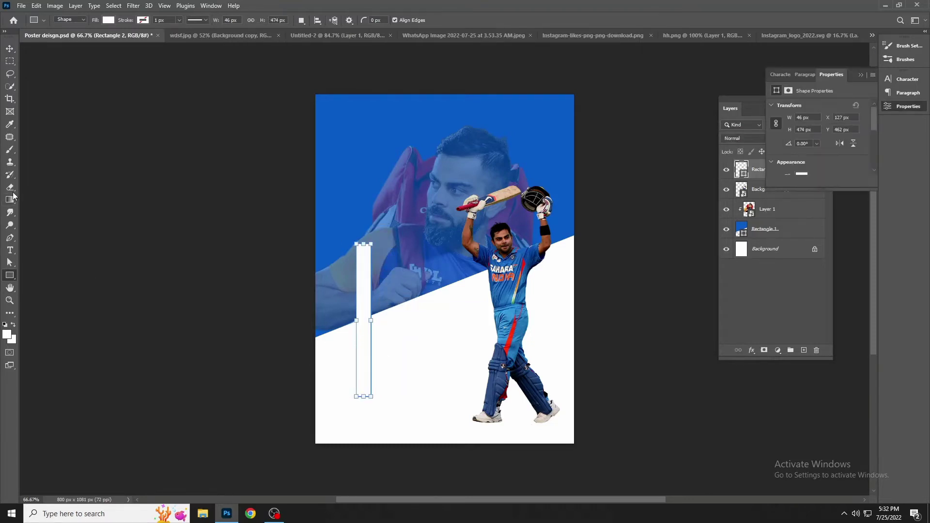
key("v")
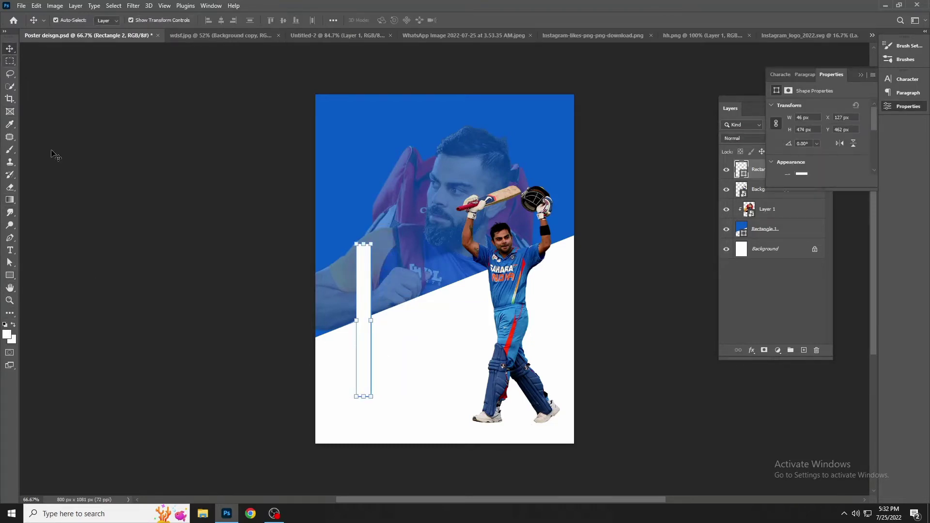
left_click(10, 275)
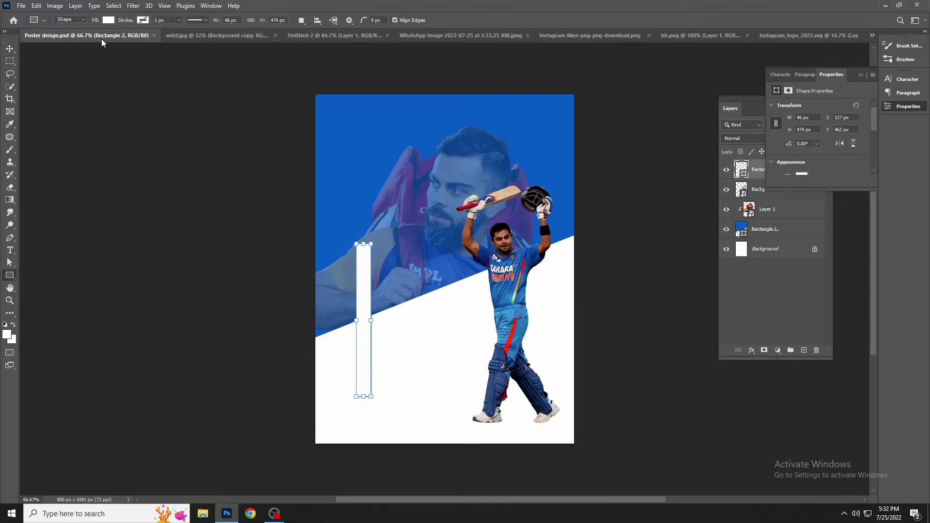
left_click(109, 20)
left_click(48, 72)
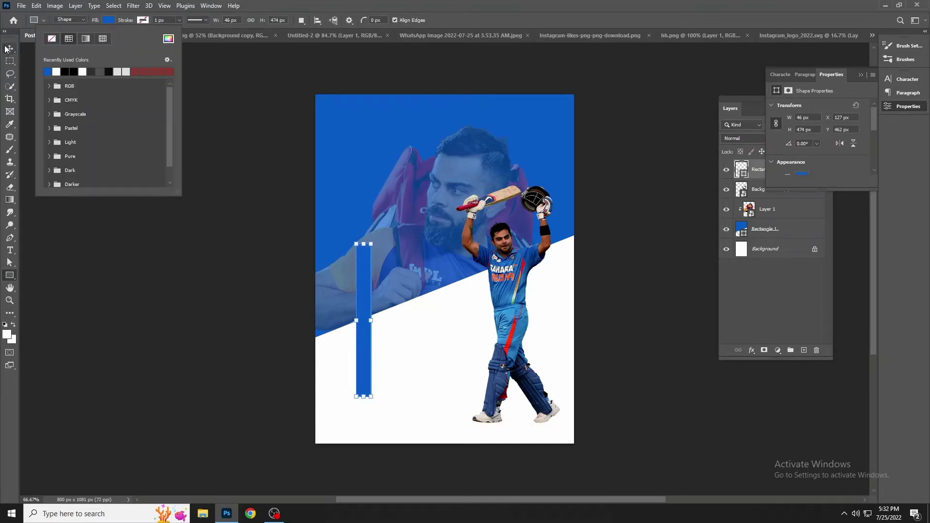
left_click(10, 49)
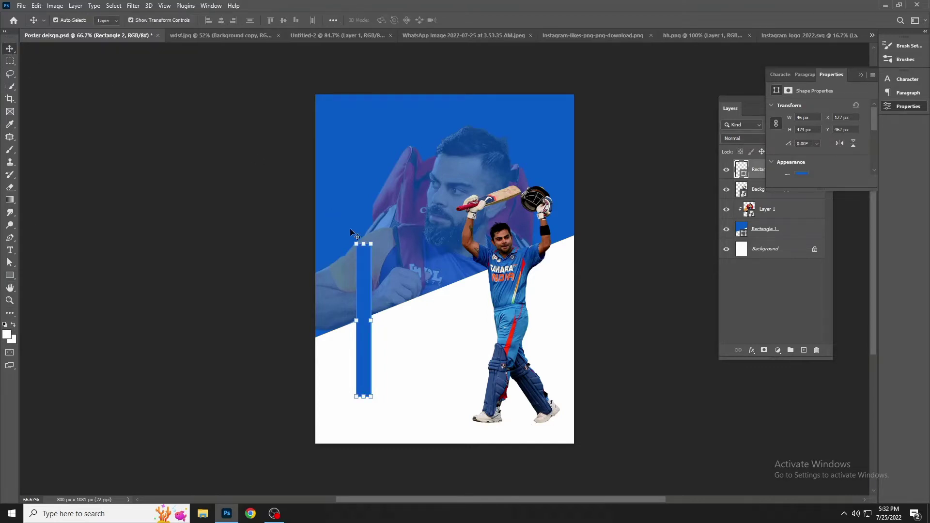
- Round all of the bar's corners to 23 px in Properties
left_click(804, 75)
left_click(831, 75)
left_click_drag(789, 190, 790, 341)
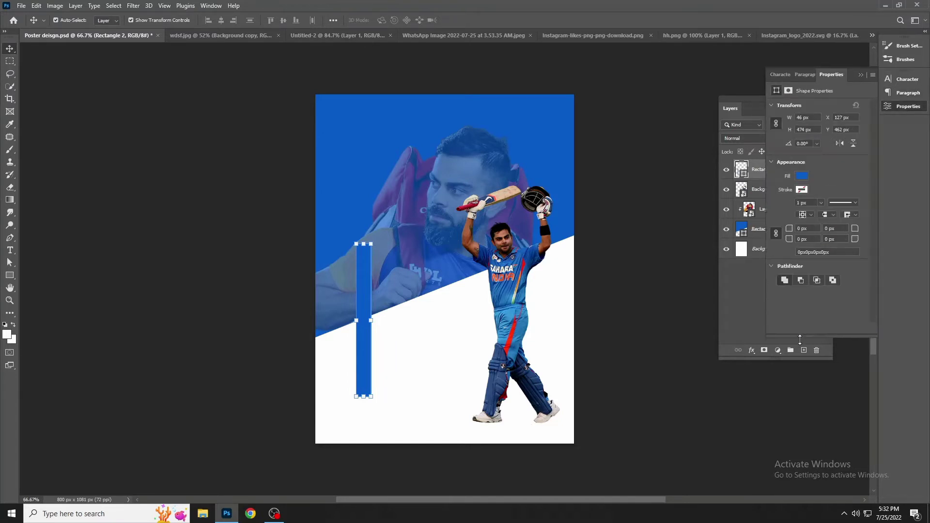
left_click_drag(854, 229, 881, 229)
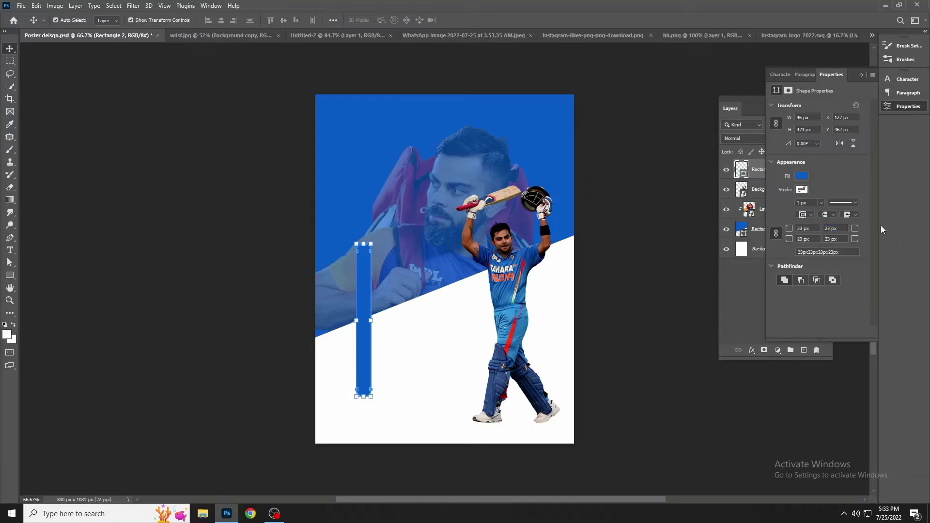
left_click(859, 74)
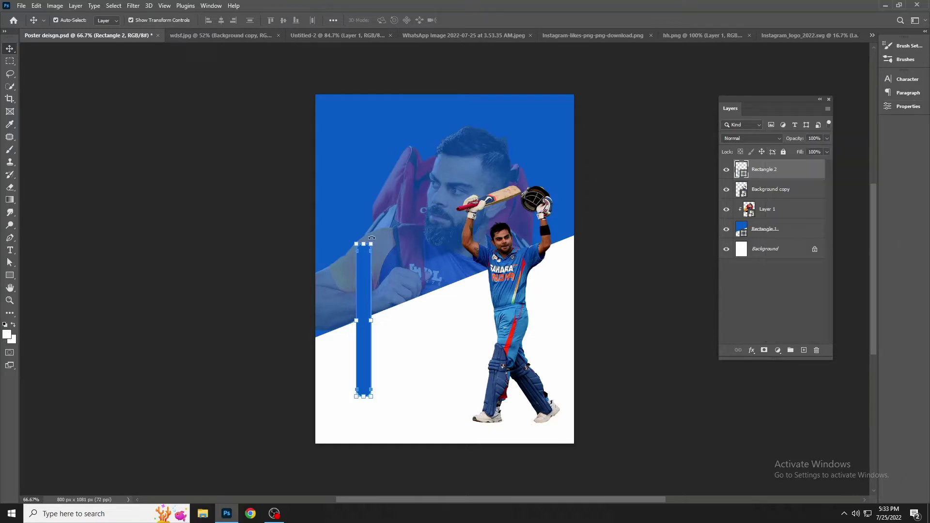
- Rotate the bar about 68° and move it onto the white diagonal edge
left_click_drag(394, 261, 391, 328)
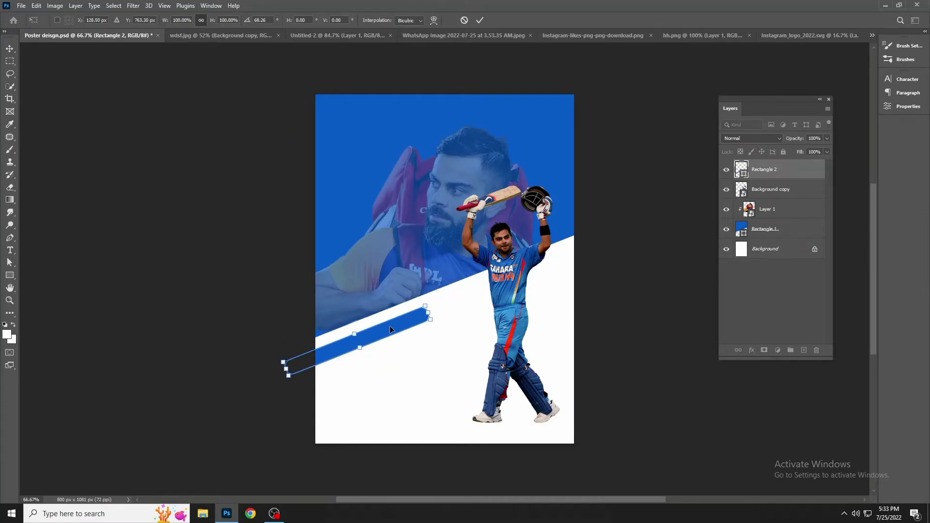
mouse_move(395, 327)
left_mouse_down()
mouse_move(524, 285)
mouse_move(571, 256)
left_mouse_up()
key("Return")
left_click(539, 217)
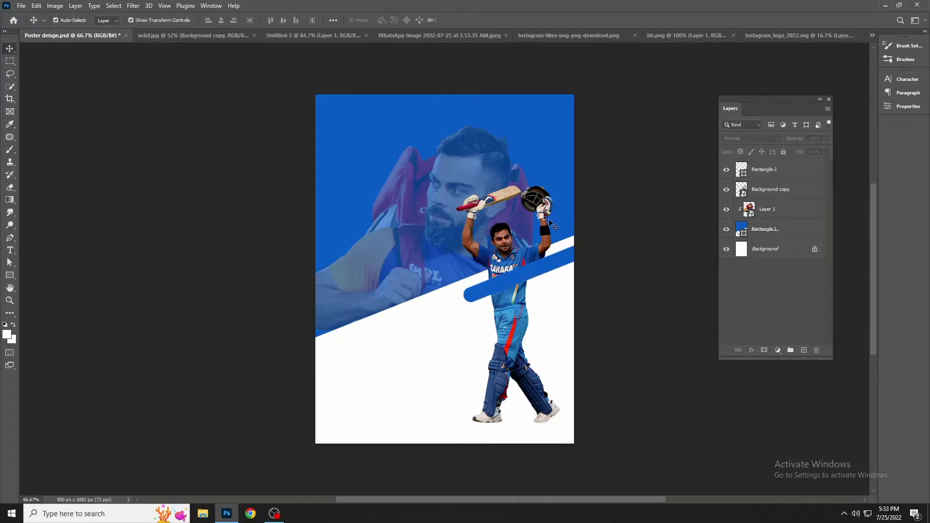
- Raise the player cutout above the bar with Ctrl+]
key("ctrl+bracketright")
left_click(642, 217)
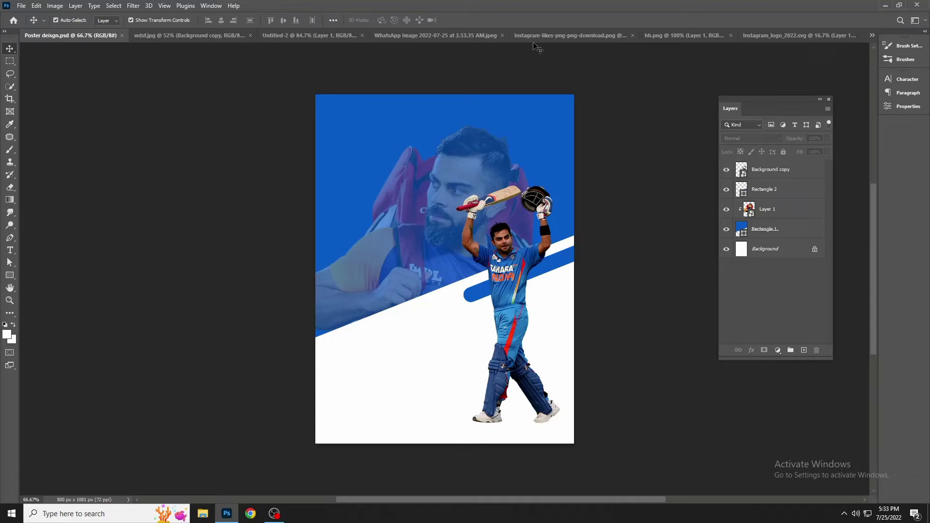
left_click(556, 35)
- Place the likes graphic on the poster, shrunk small beside the cricketer's waist
left_click_drag(492, 275, 84, 40)
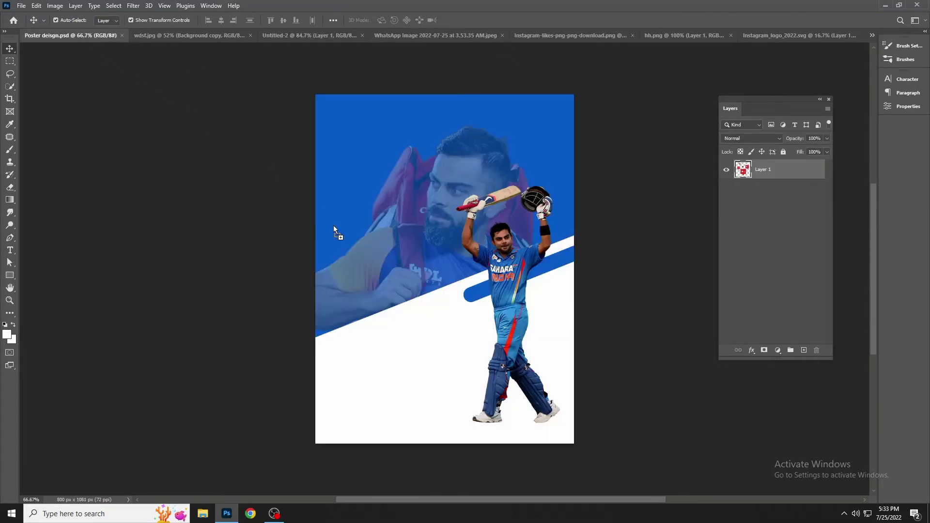
left_click_drag(333, 225, 381, 263)
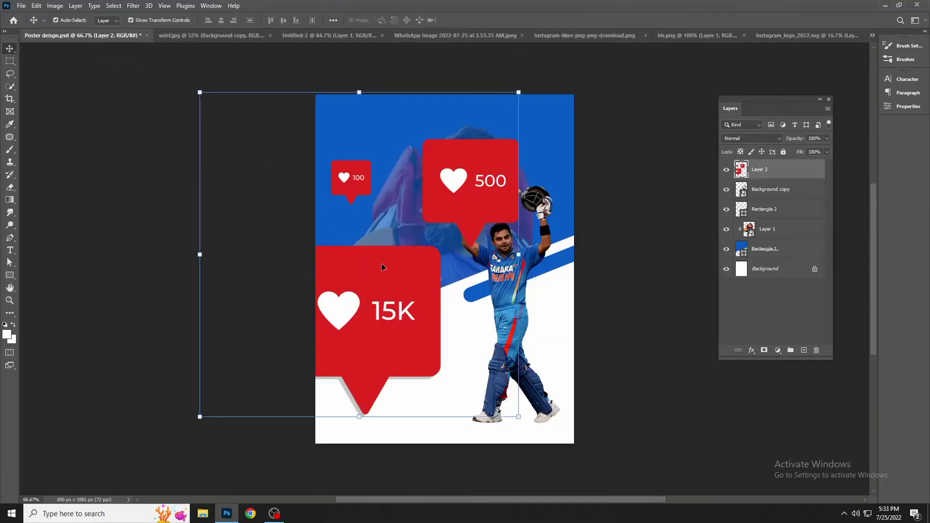
mouse_move(519, 96)
left_mouse_down()
mouse_move(212, 394)
mouse_move(545, 304)
left_mouse_up()
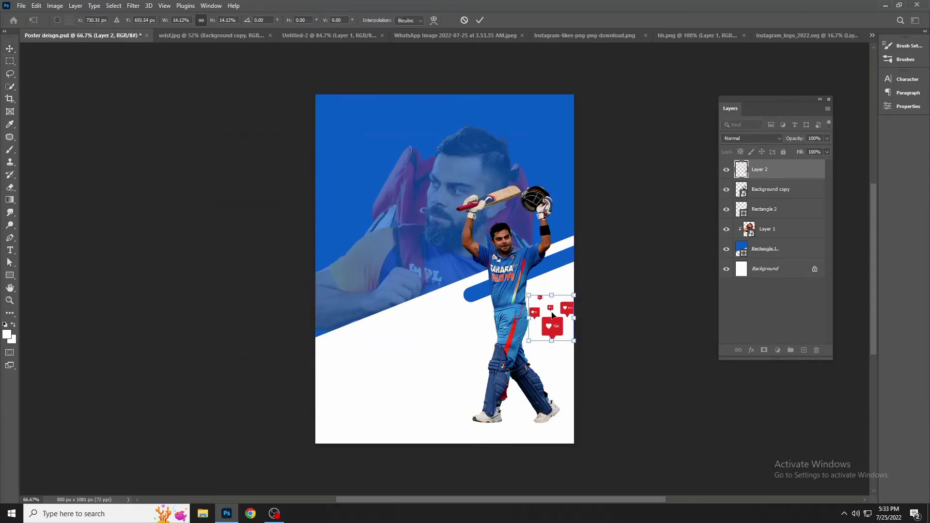
key("Return")
- Nudge the player left, cancel the likes graphic's 17° tilt, and save
left_click(518, 284)
key("shift+Left")
key("shift+Left")
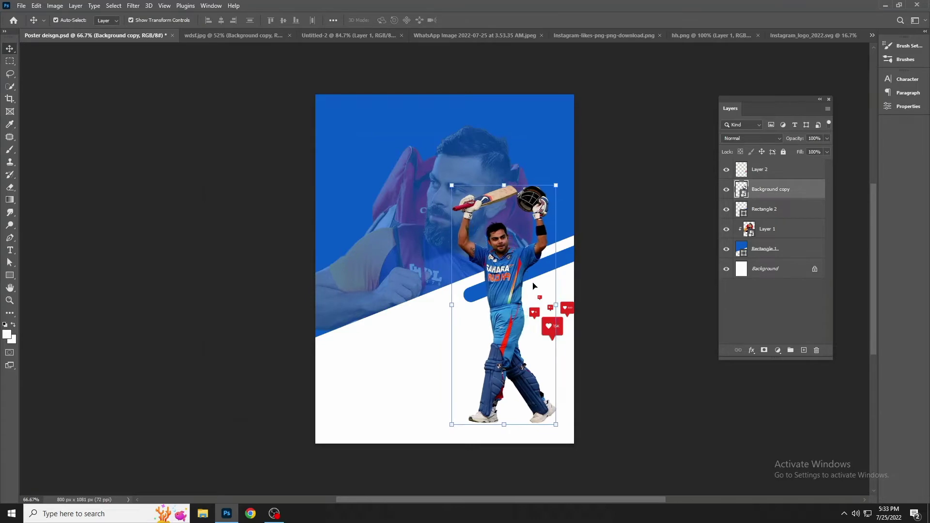
key("shift+Left")
key("shift+Left")
left_click(556, 328)
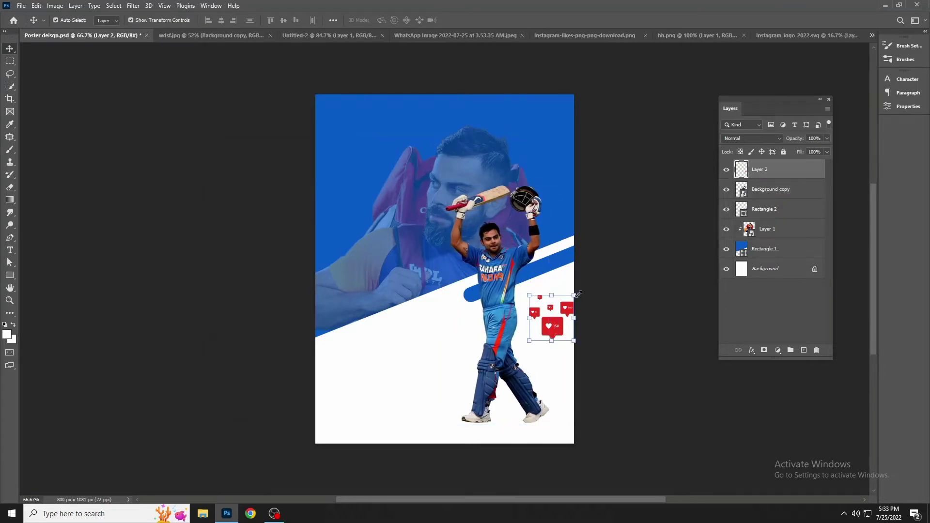
left_click_drag(592, 269, 601, 288)
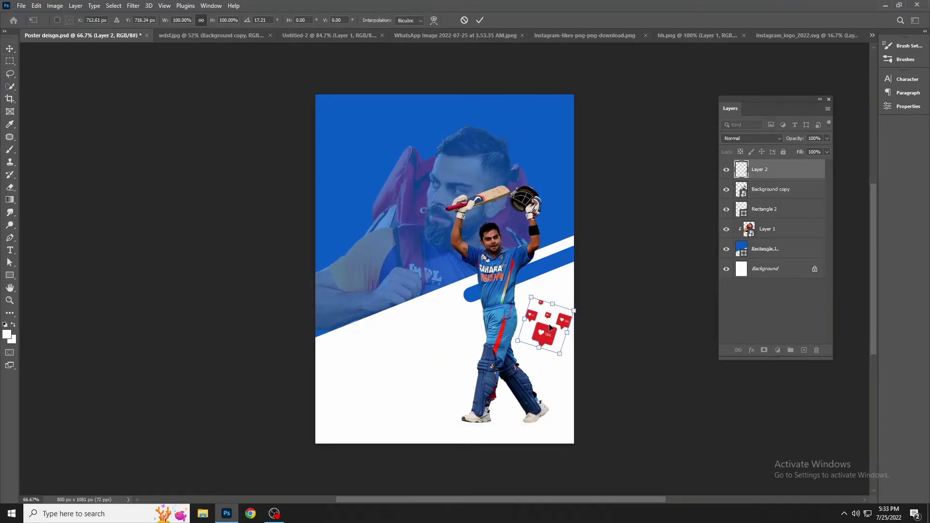
key("Escape")
key("ctrl+s")
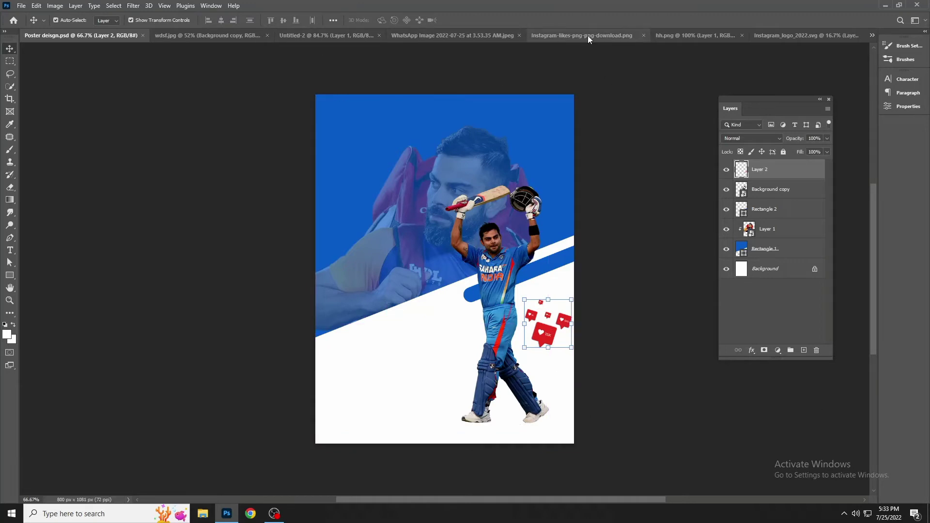
left_click(588, 36)
- Place the black Instagram logo from hh.png, scaled down at the poster's top-left edge
left_click(698, 35)
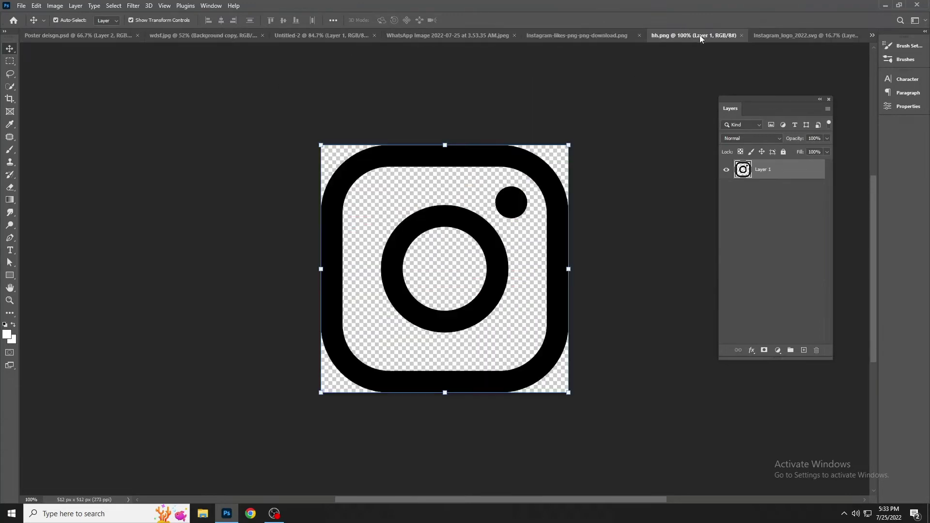
left_click_drag(466, 222, 111, 64)
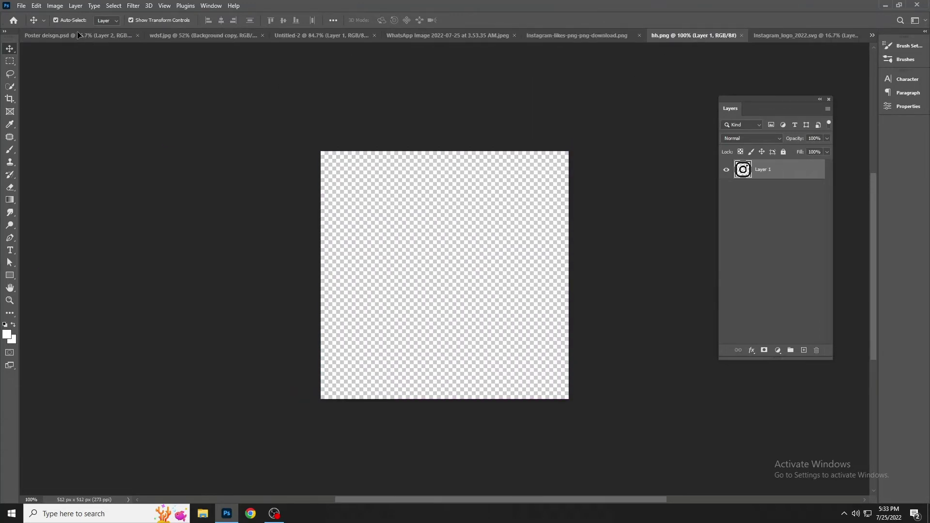
left_click_drag(379, 237, 379, 238)
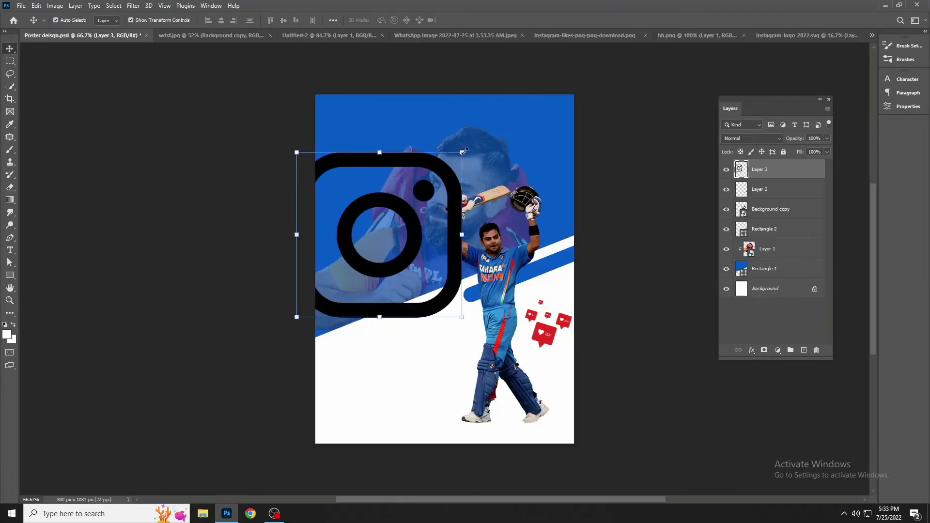
mouse_move(461, 156)
left_mouse_down()
mouse_move(346, 286)
mouse_move(343, 148)
left_mouse_up()
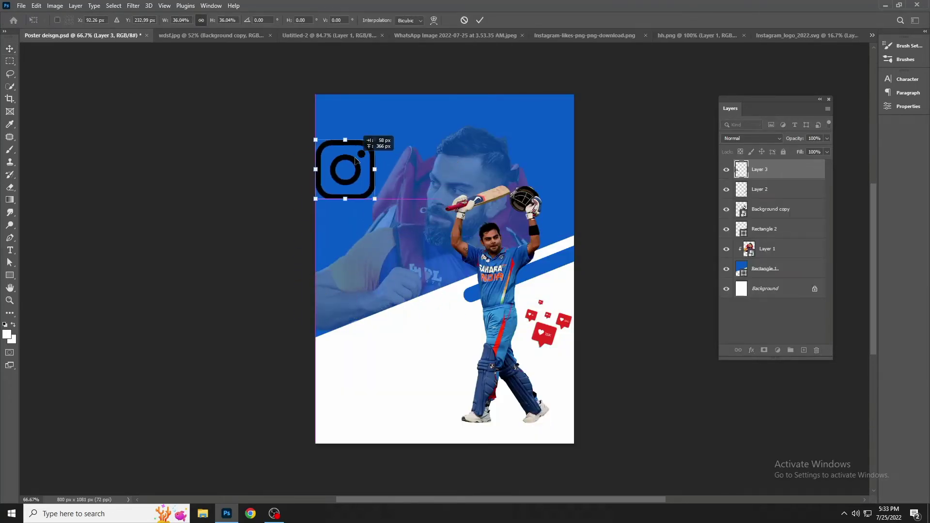
key("Return")
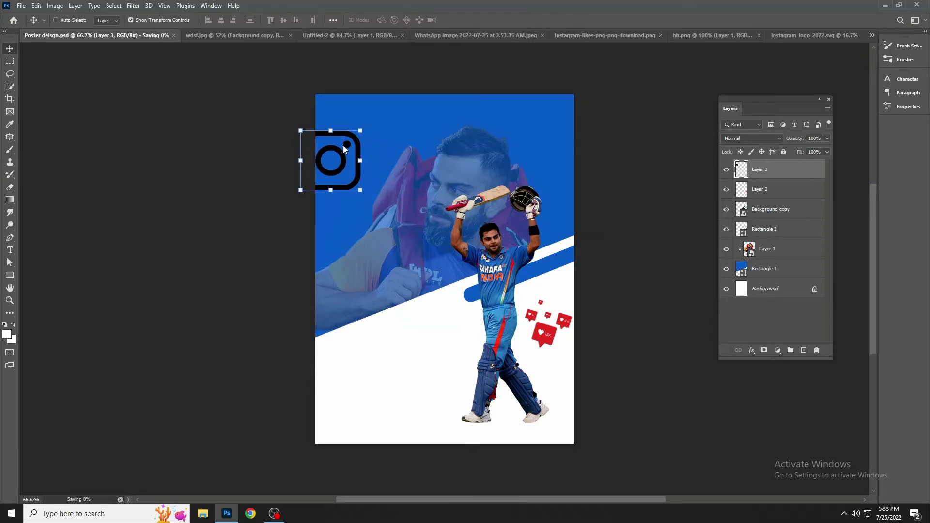
- Lock the logo's transparent pixels, fill it white, and save the poster
left_click(741, 150)
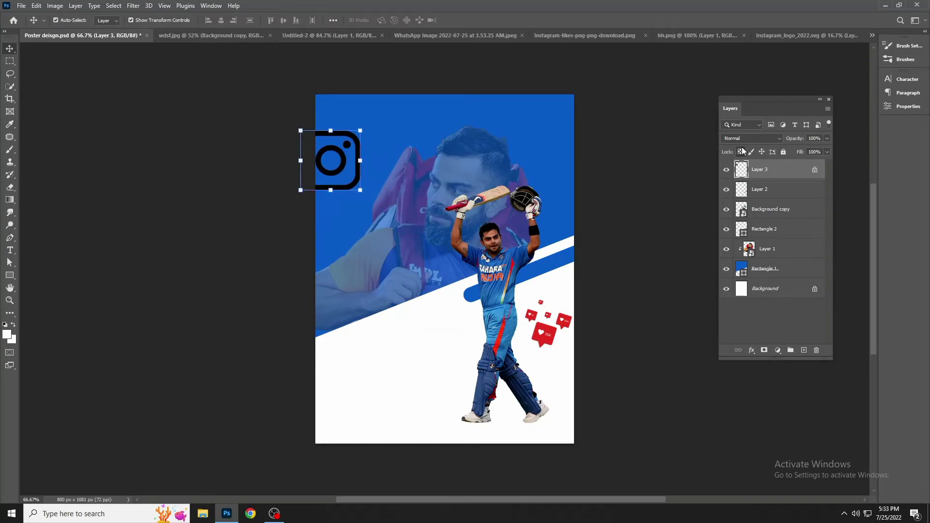
key("alt+BackSpace")
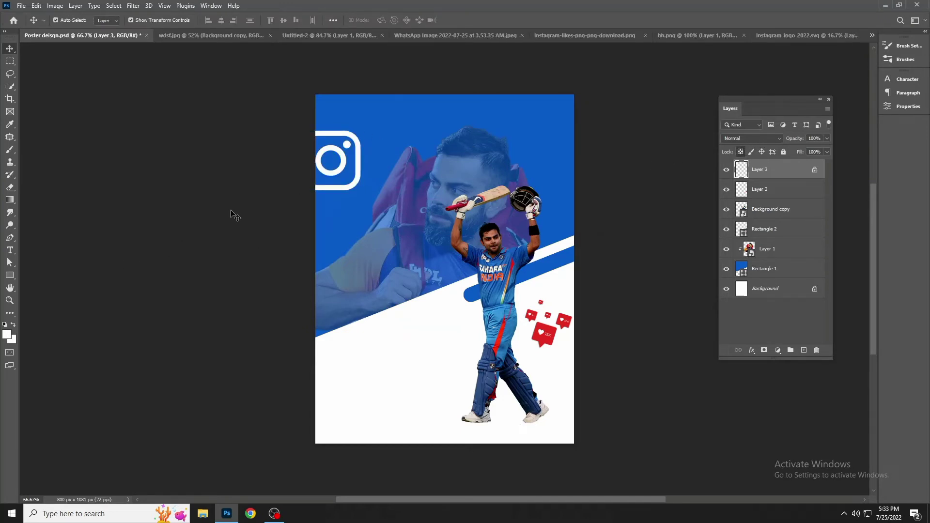
key("ctrl+s")
left_click(500, 156)
type("40")
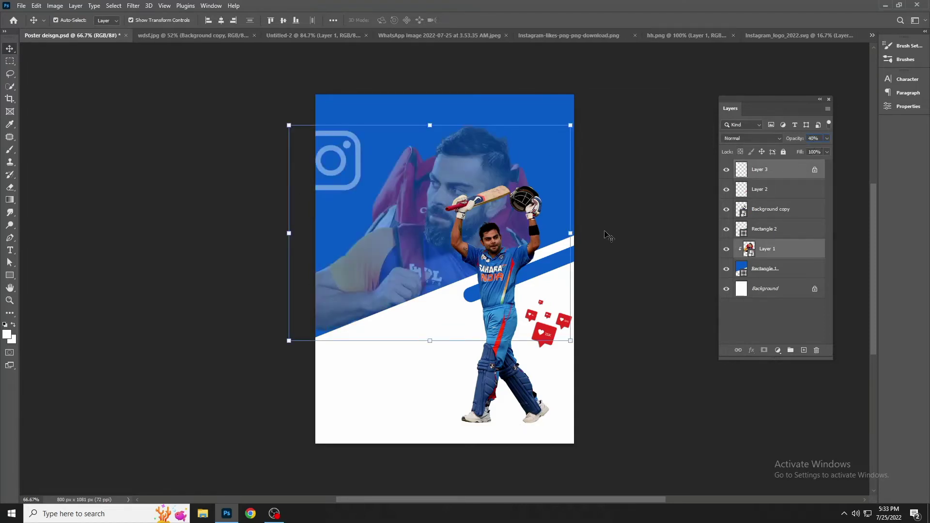
left_click(238, 146)
key("ctrl")
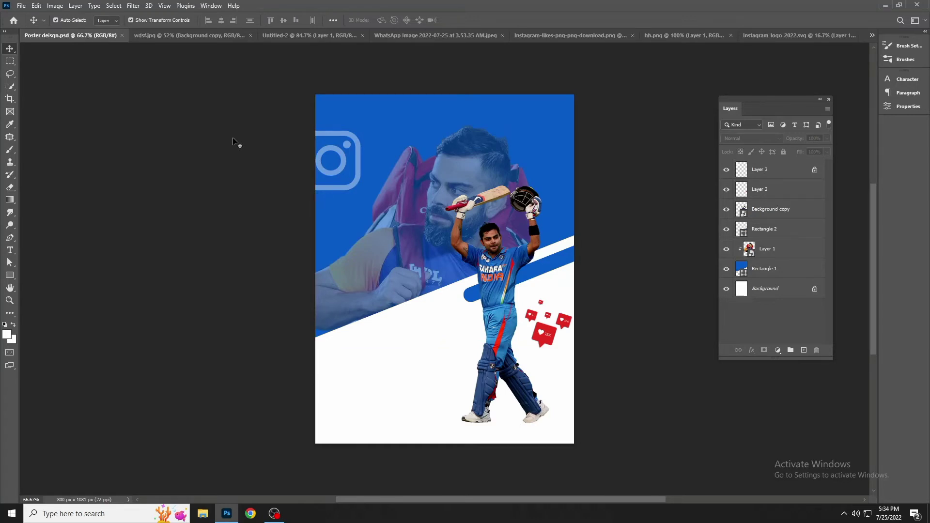
- Bring the colourful Instagram_logo_2022 logo into the poster and shrink it down
left_click(845, 35)
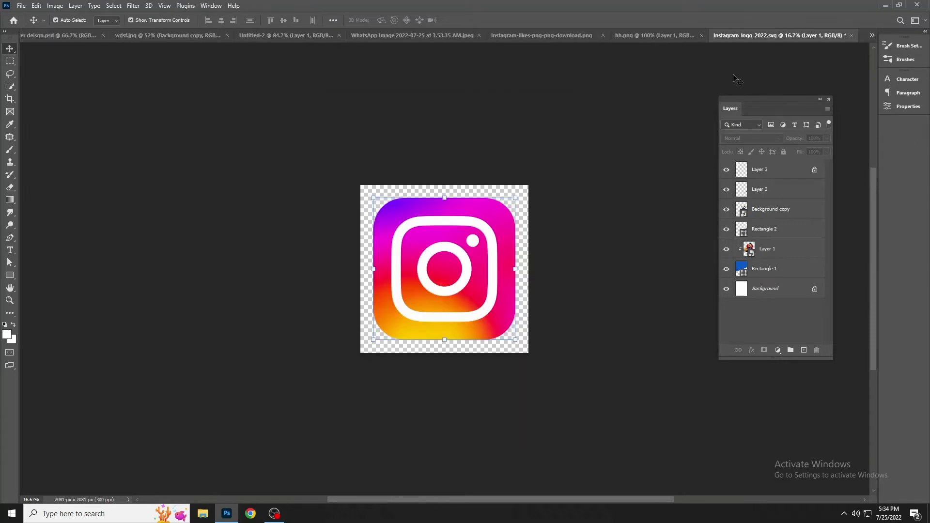
mouse_move(415, 227)
left_mouse_down()
mouse_move(83, 33)
mouse_move(527, 154)
left_mouse_up()
key("ctrl+minus")
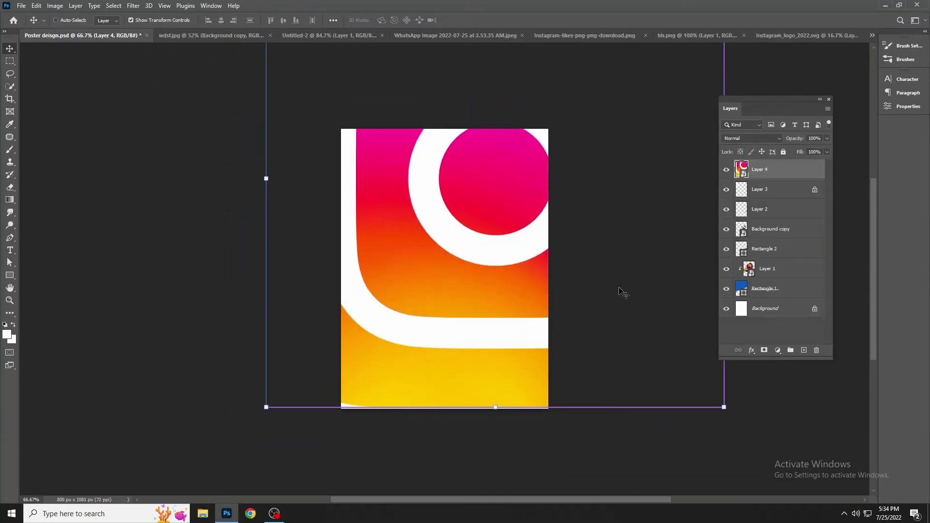
left_click_drag(706, 397, 445, 221)
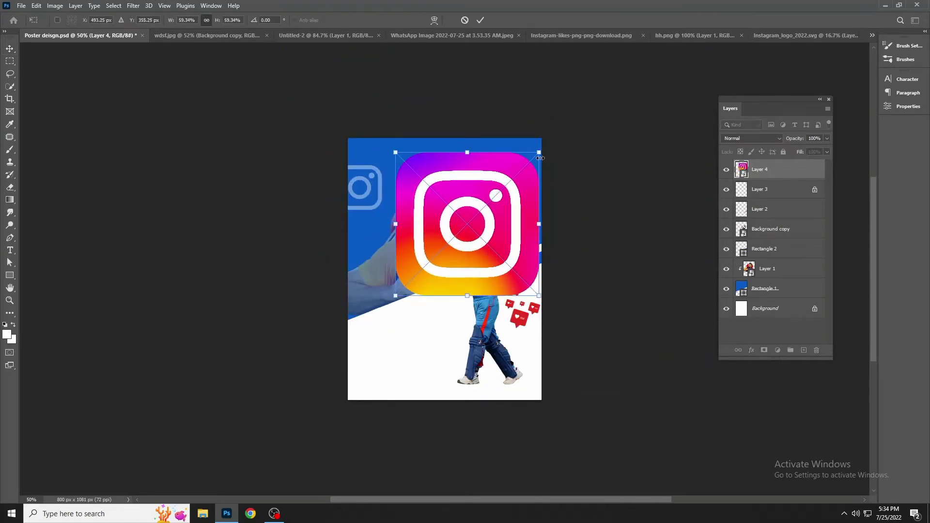
mouse_move(539, 158)
left_mouse_down()
mouse_move(517, 153)
mouse_move(453, 257)
left_mouse_up()
key("ctrl+z")
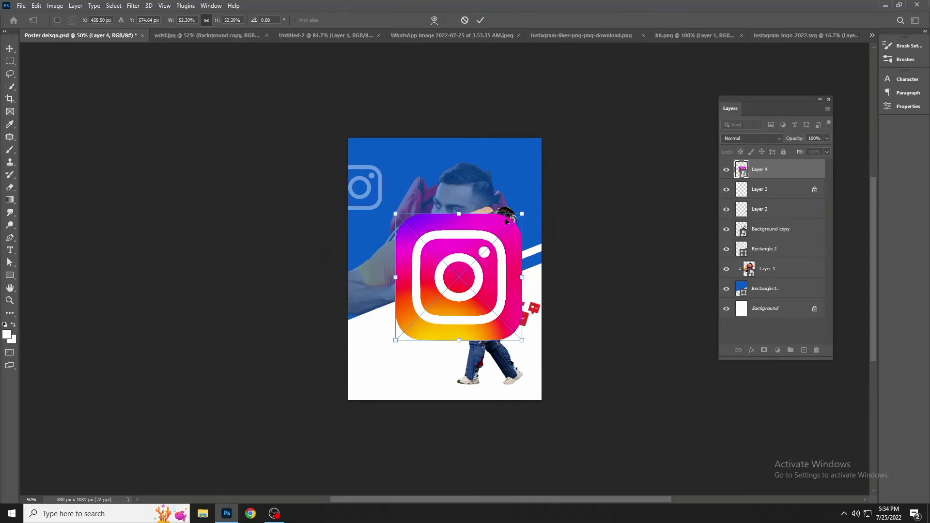
mouse_move(521, 213)
left_mouse_down()
mouse_move(425, 311)
mouse_move(444, 264)
mouse_move(518, 164)
left_mouse_up()
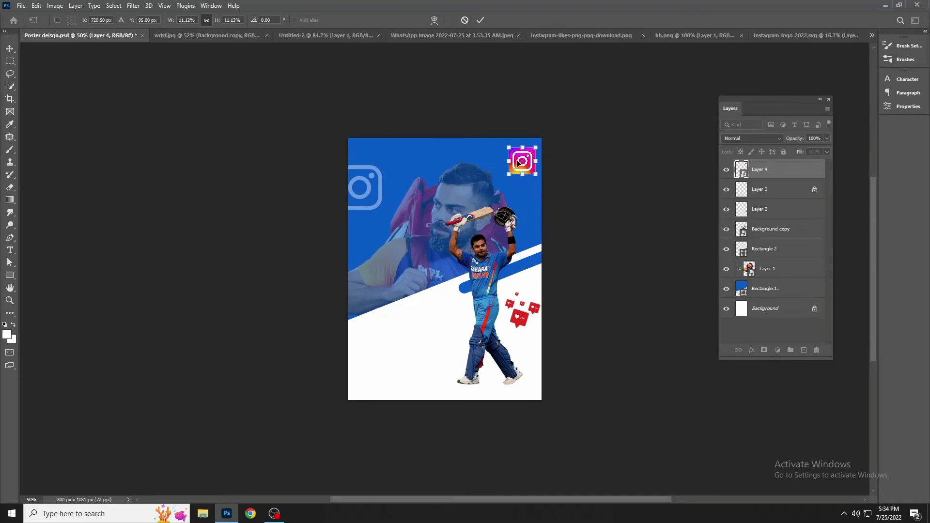
- Fit the small logo into the poster's top-right corner and commit its placement
key("ctrl+minus")
key("ctrl+plus")
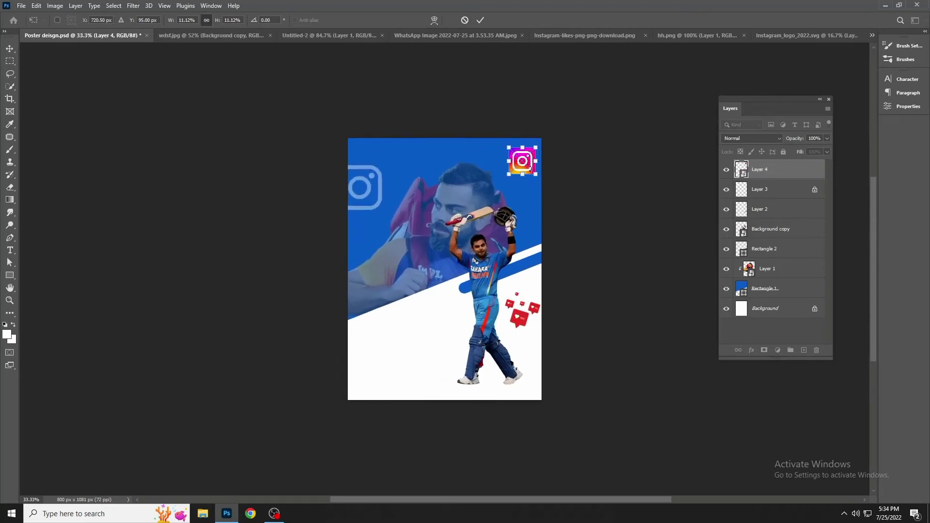
key("ctrl+plus")
left_click_drag(566, 105, 555, 110)
key("Return")
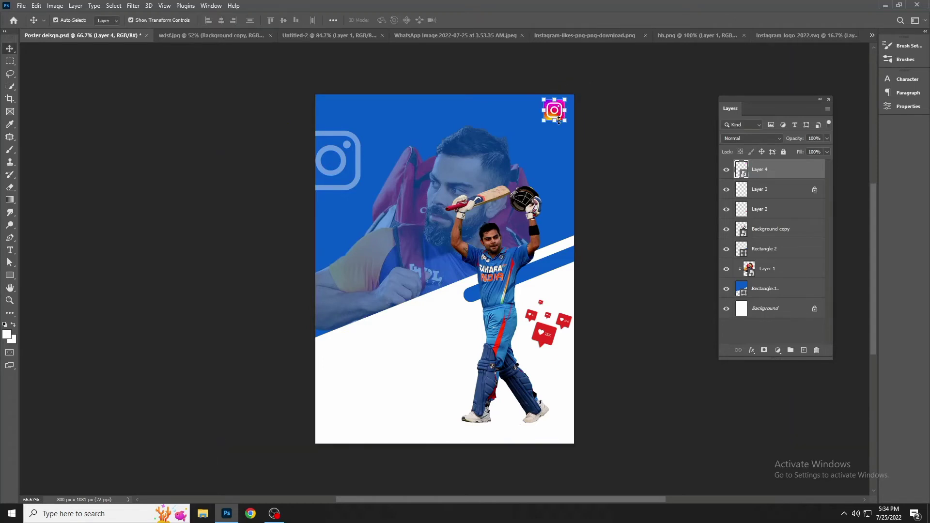
left_click_drag(541, 127, 540, 128)
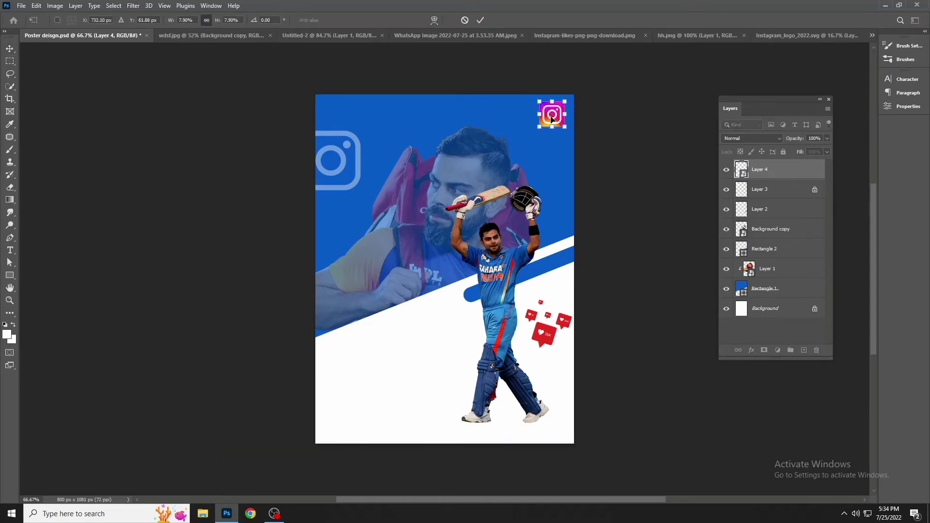
left_click(627, 173)
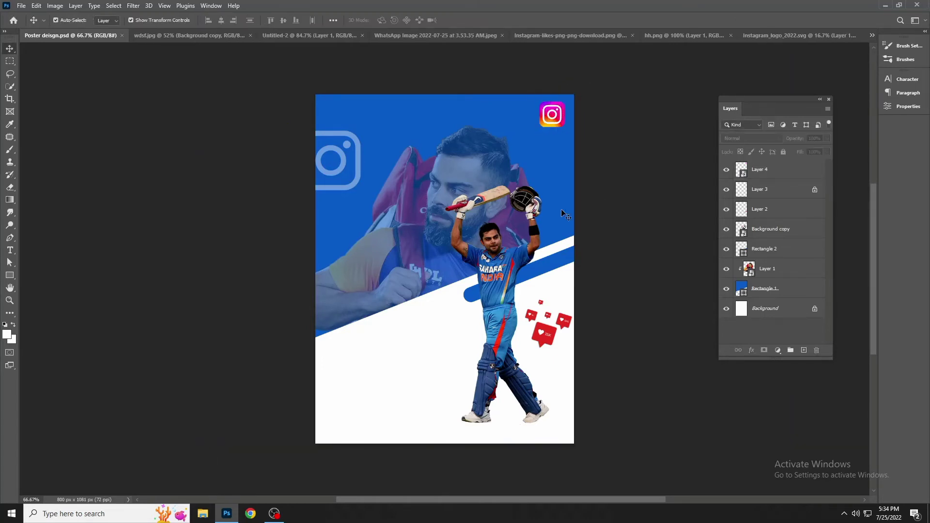
- Give the Background copy cutout a drop shadow: 180° angle, 4 px distance, 10 px size, 40% opacity
key("ctrl+plus")
left_click(770, 228)
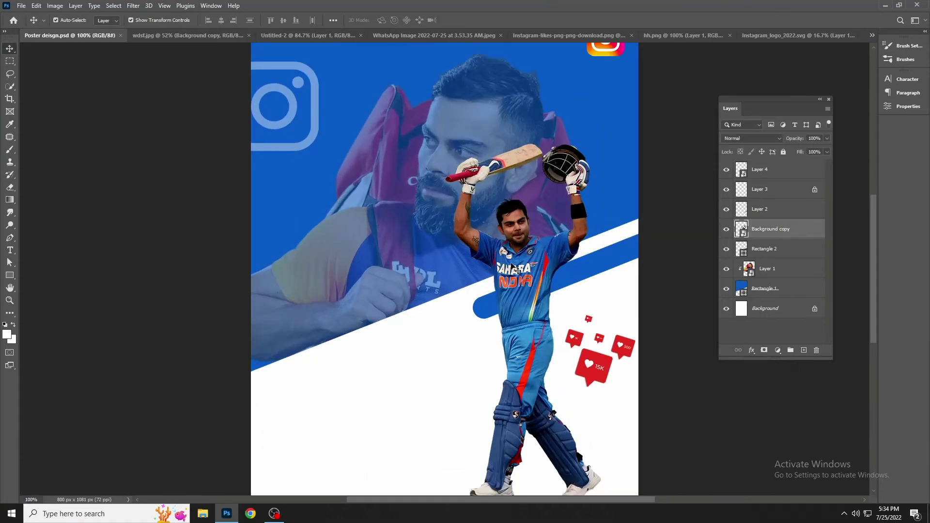
double_click(812, 234)
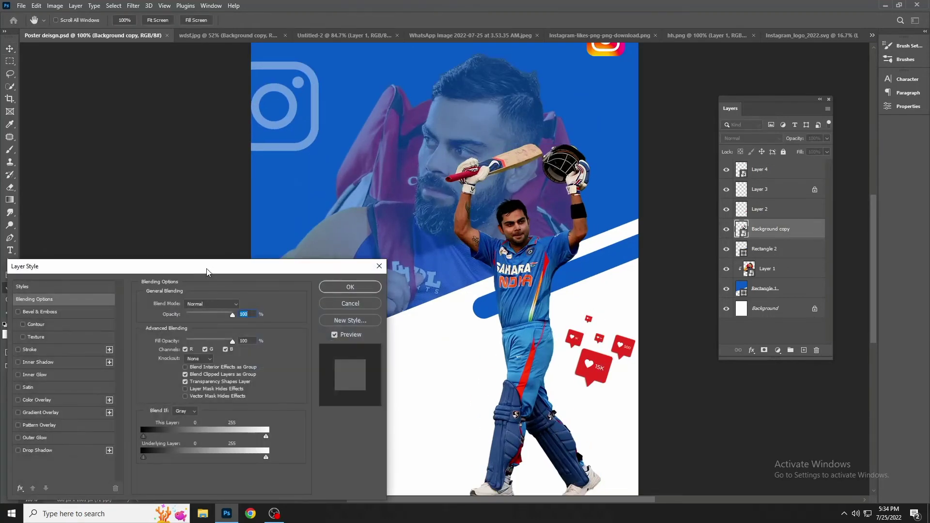
left_click_drag(207, 271, 265, 203)
left_click(109, 371)
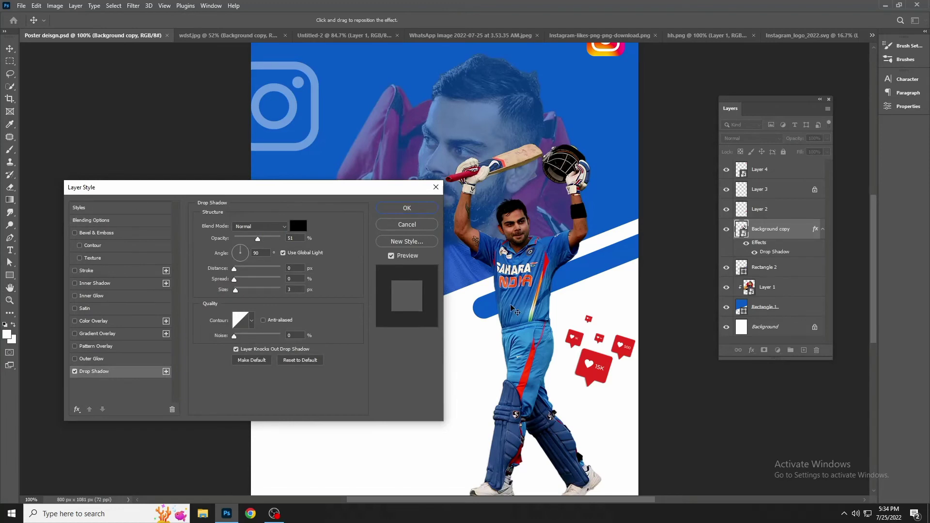
left_click_drag(511, 305, 522, 301)
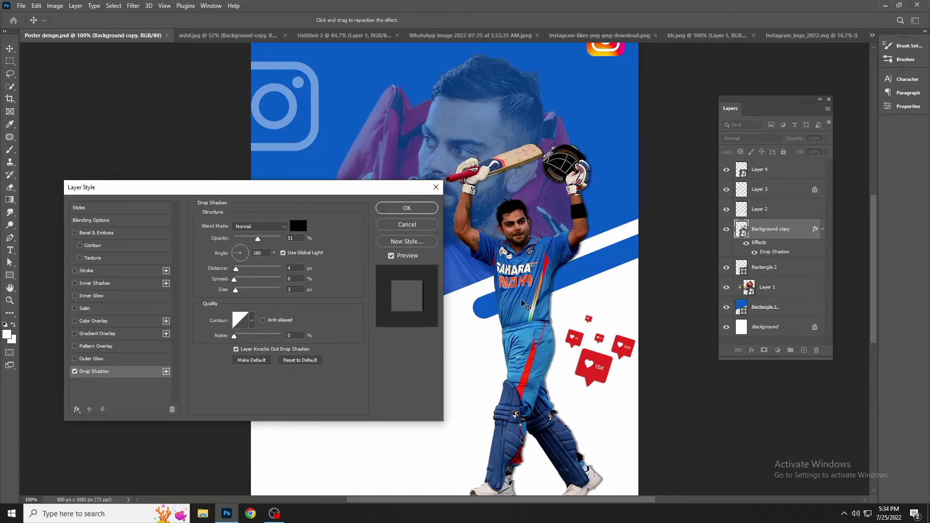
left_click_drag(236, 290, 239, 291)
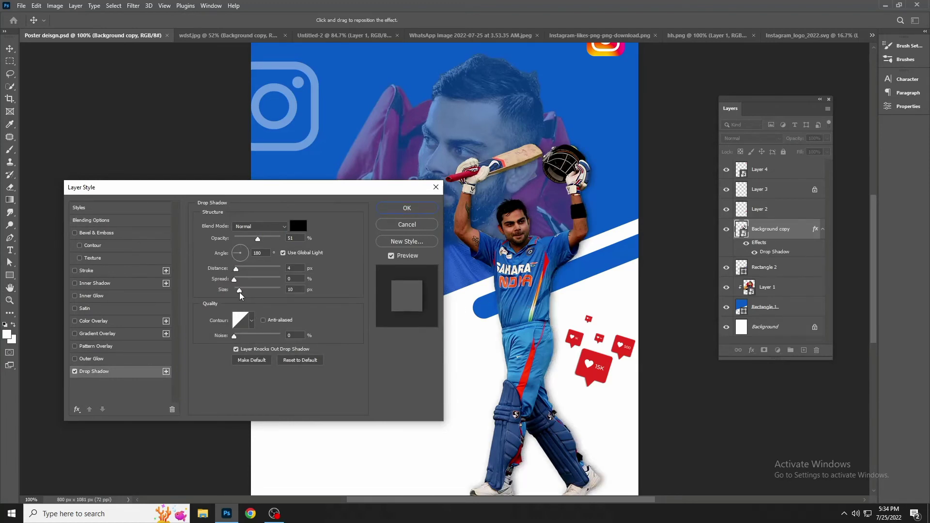
left_click_drag(258, 239, 253, 239)
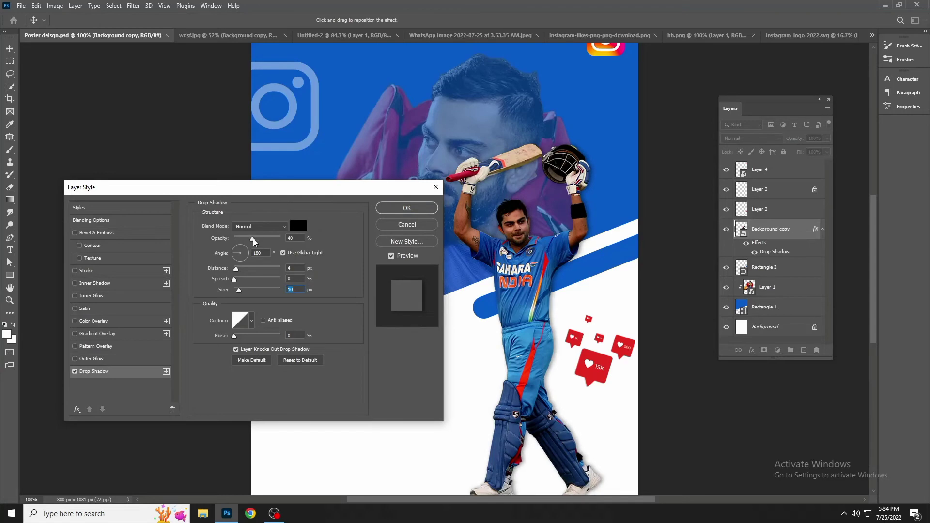
left_click(393, 213)
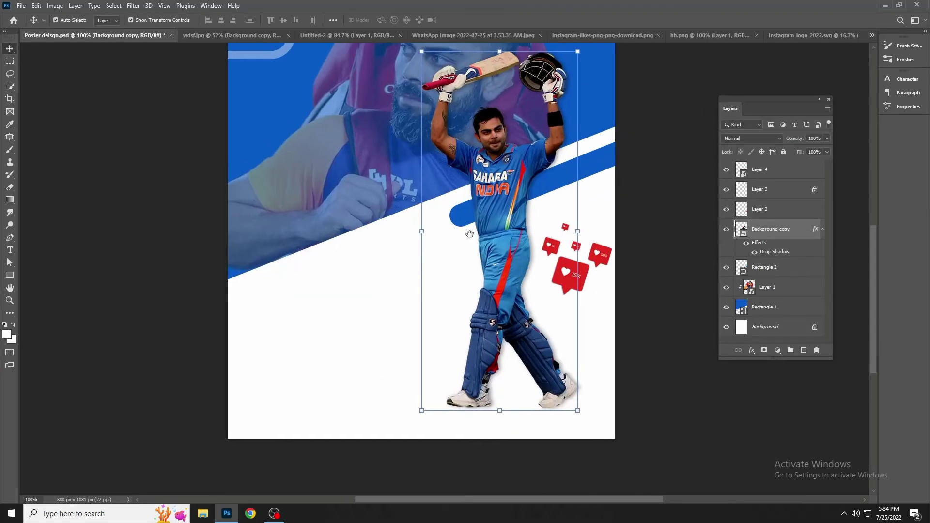
- Add a new empty Layer 5 above the Rectangle 2 stripe layer, zoomed to 200%
left_click(785, 269)
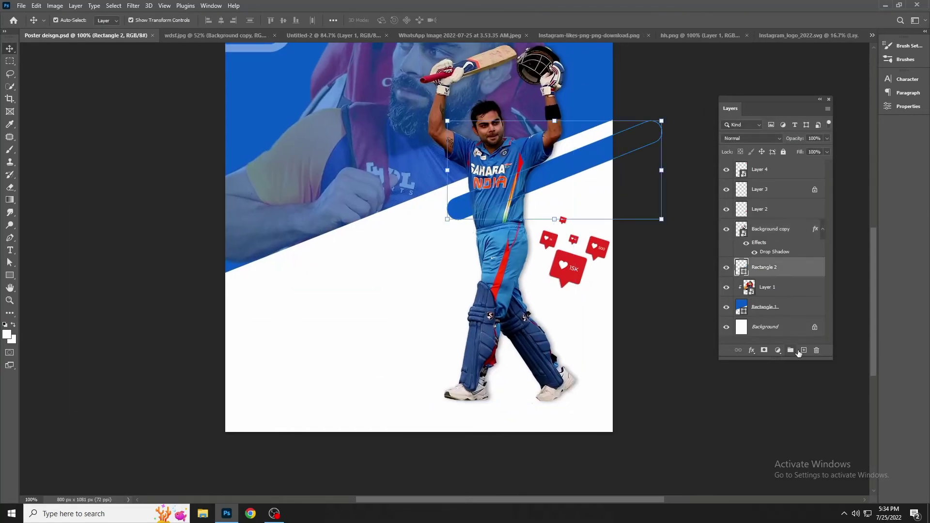
left_click(804, 351)
key("ctrl+plus")
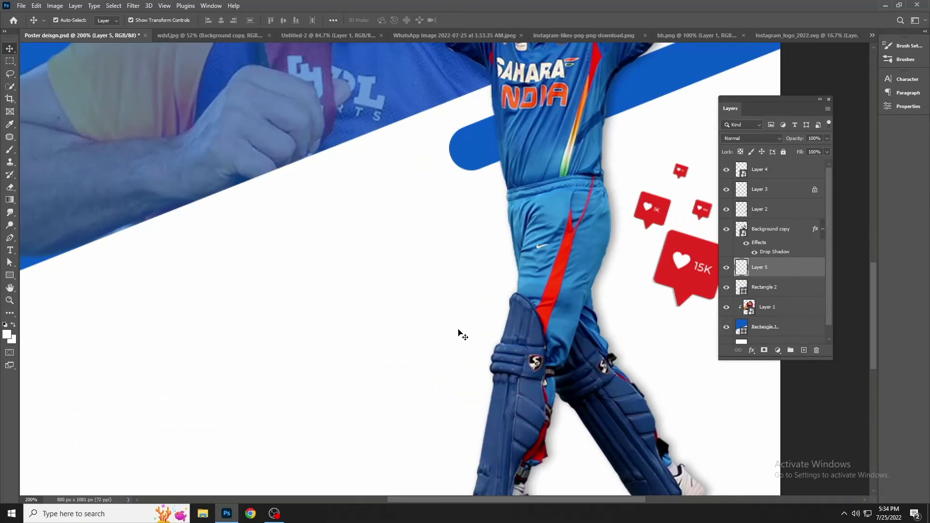
scroll(454, 272, "down", 1)
- Paint a soft black dot on Layer 5 with a 0% hardness brush
key("b")
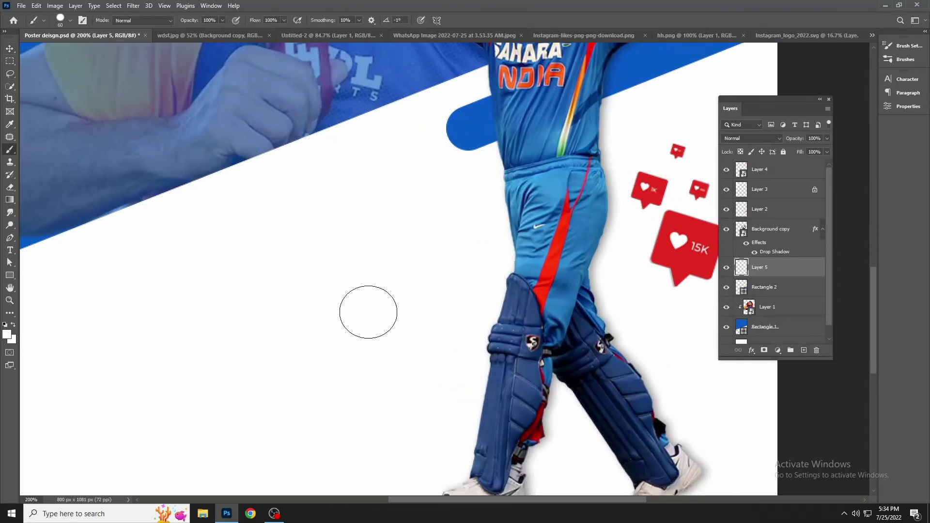
left_click(368, 312)
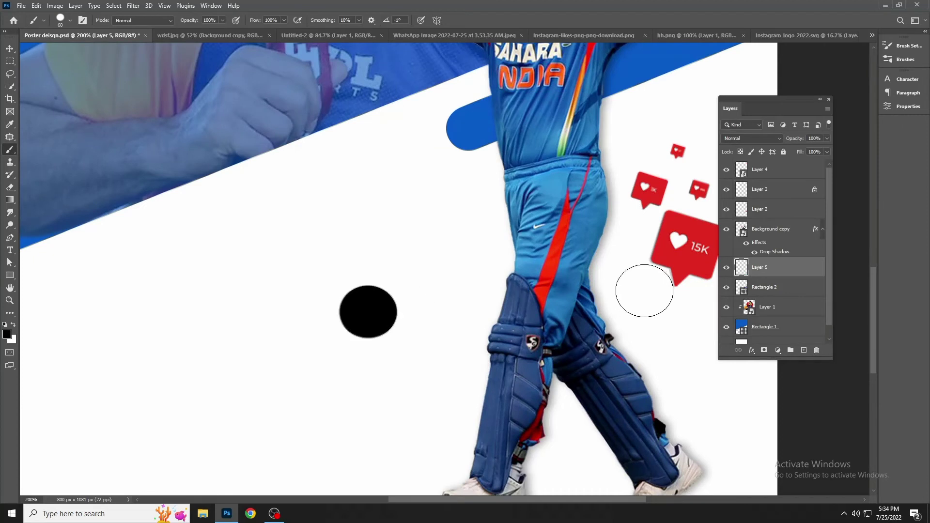
key("ctrl+z")
right_click(431, 308)
left_click_drag(457, 339, 410, 334)
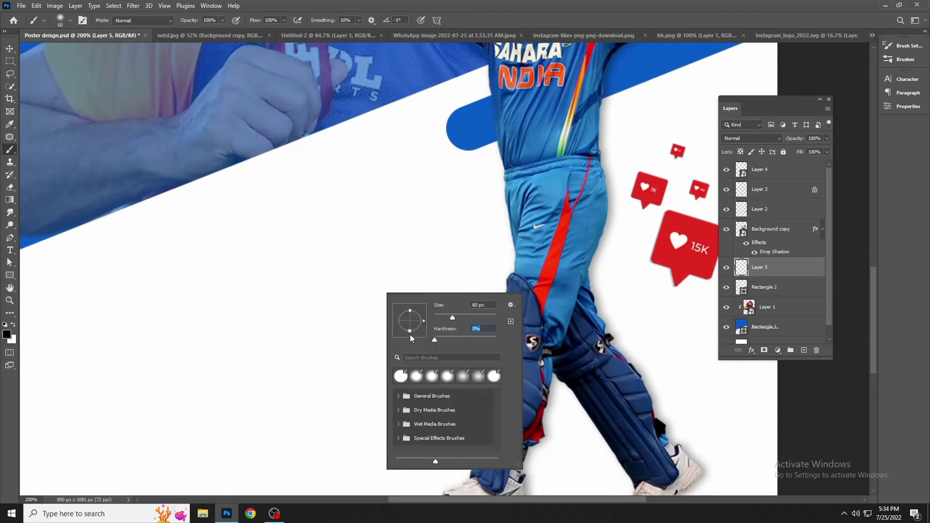
left_click(314, 358)
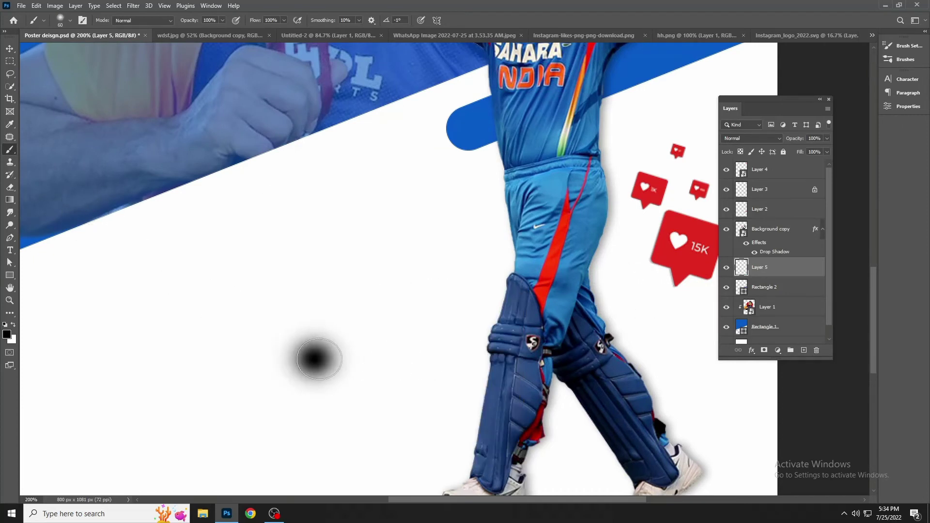
left_click(317, 359)
left_click(9, 49)
left_click_drag(325, 249, 305, 143)
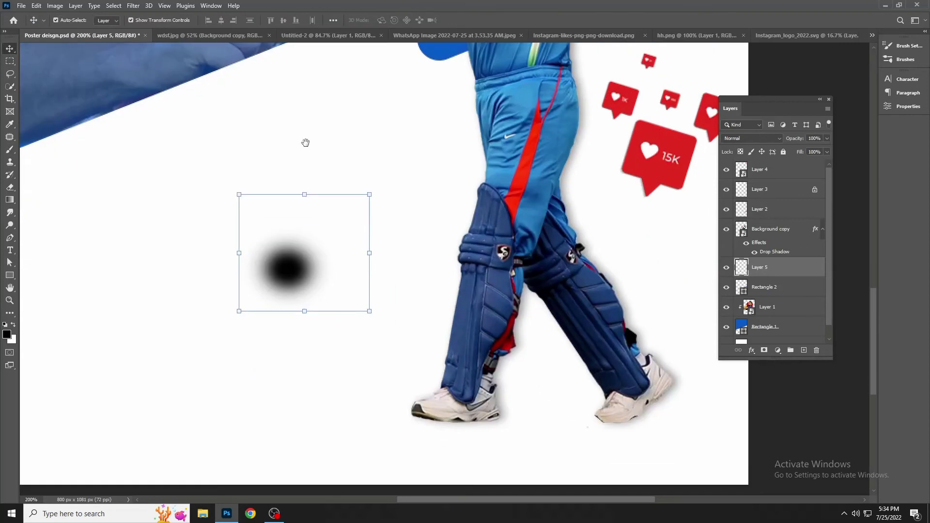
- Squash the dot into a flat shadow positioned under the left shoe
mouse_move(305, 195)
left_mouse_down()
mouse_move(304, 291)
mouse_move(429, 410)
mouse_move(466, 423)
mouse_move(613, 420)
left_mouse_up()
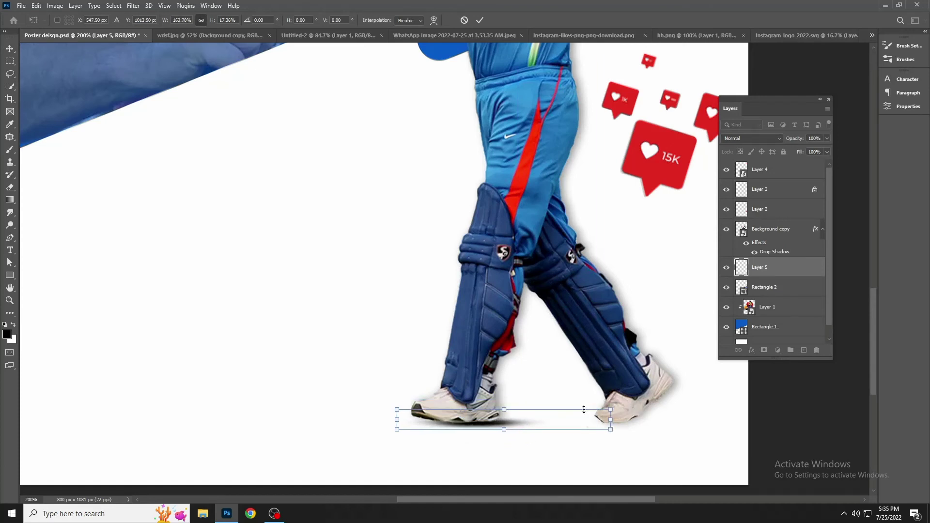
key("Return")
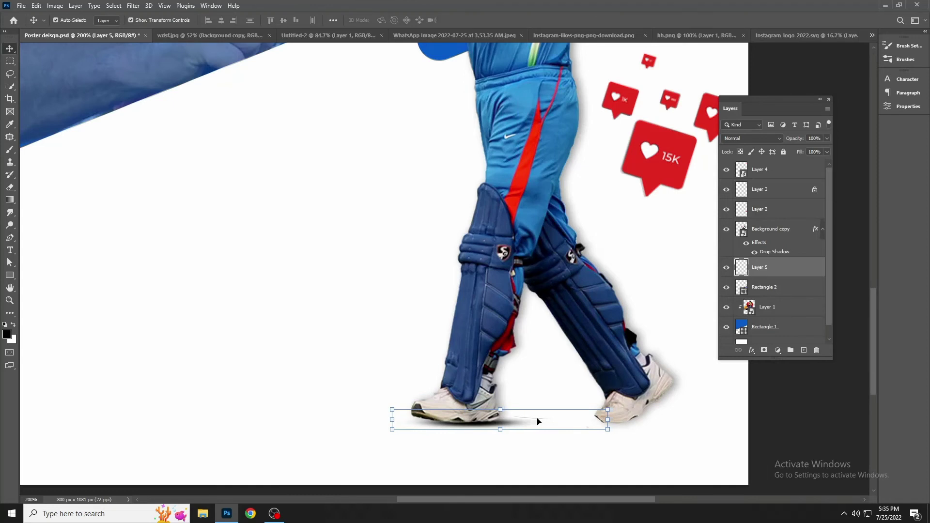
key("Left")
key("Left")
key("Left")
key("Left")
key("Left")
key("Left")
key("Up")
key("Up")
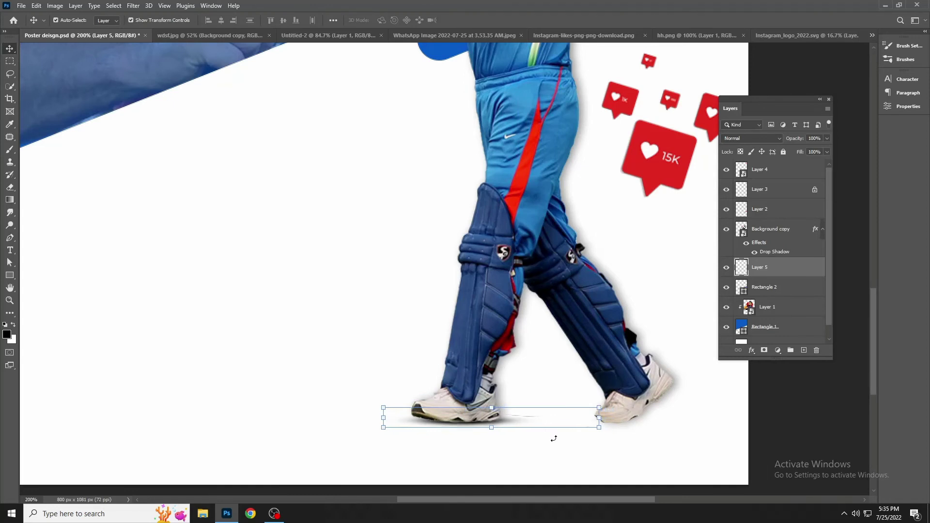
key("Up")
key("Up")
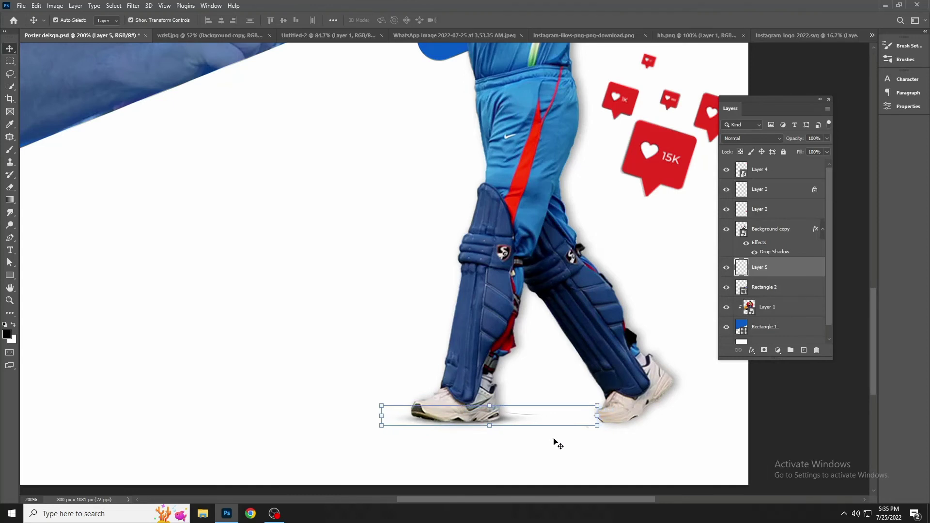
key("Left")
key("Left")
key("Left")
- Duplicate the shadow as Layer 5 copy, narrowed and placed under the right shoe
key("ctrl+j")
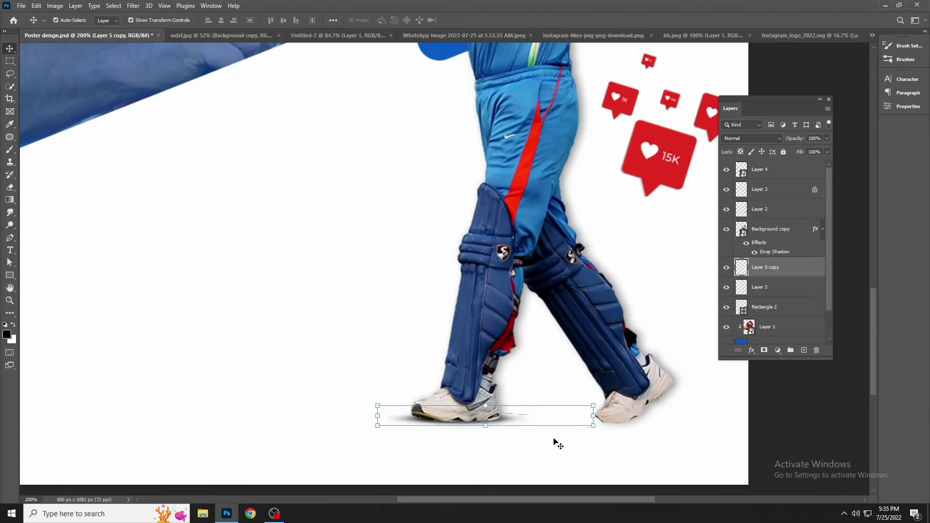
key("shift+Right")
key("shift+Right")
key("shift+Right")
key("shift+Right")
key("shift+Right")
key("shift+Right")
key("shift+Right")
key("shift+Right")
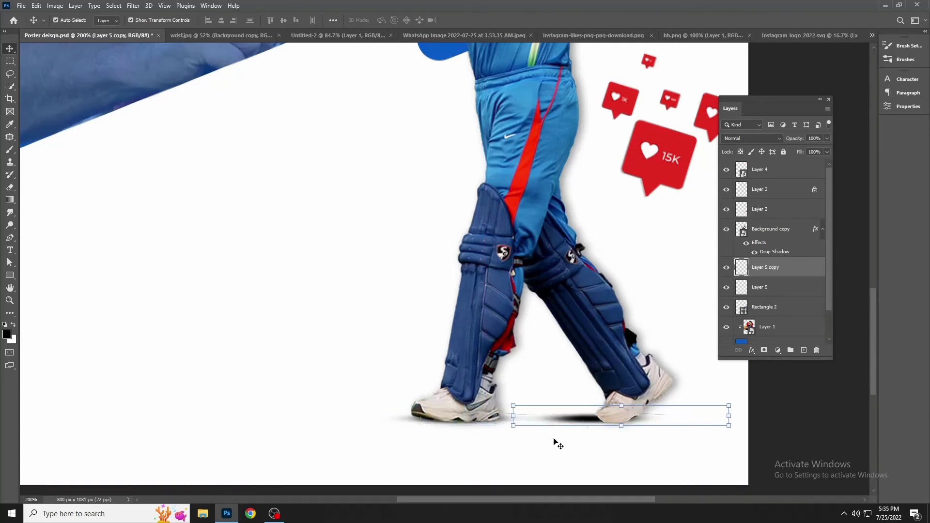
key("shift+Right")
key("shift+Right")
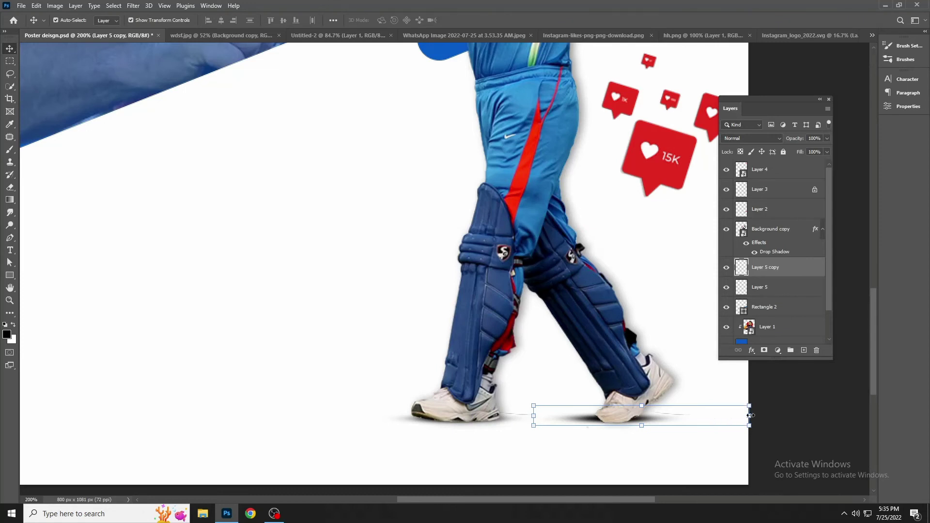
left_click_drag(750, 415, 657, 415)
left_click_drag(588, 418, 621, 419)
key("Return")
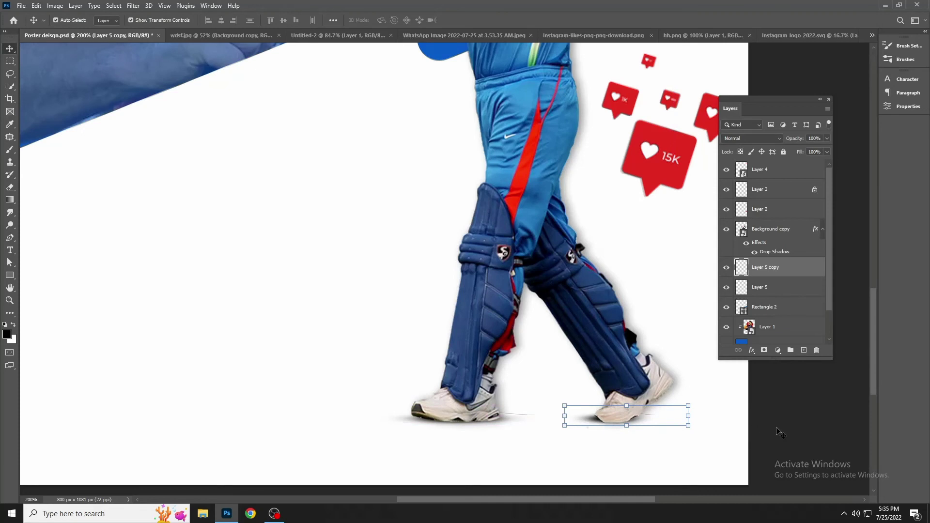
left_click(780, 432)
key("ctrl+minus")
key("ctrl+minus")
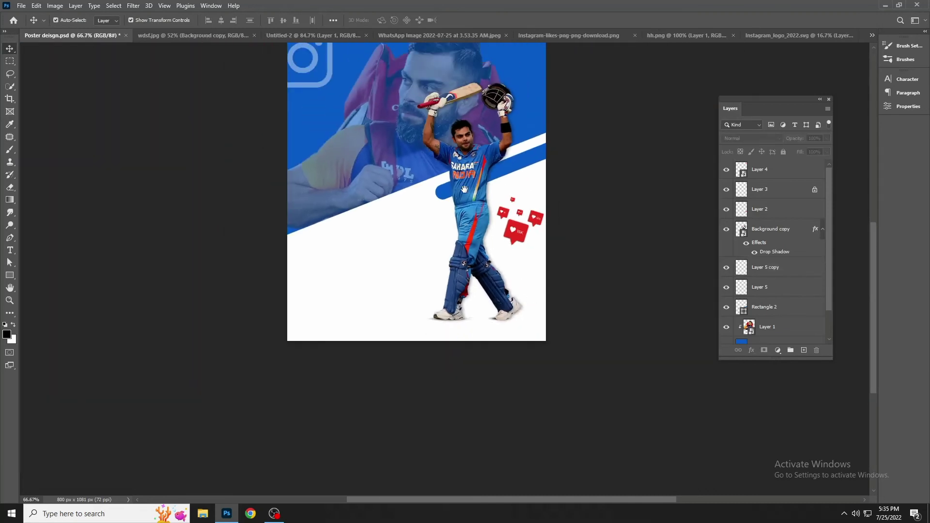
- Save the poster, then drag the WhatsApp profile card screenshot into it as Layer 6
left_click_drag(464, 189, 491, 297)
key("ctrl+s")
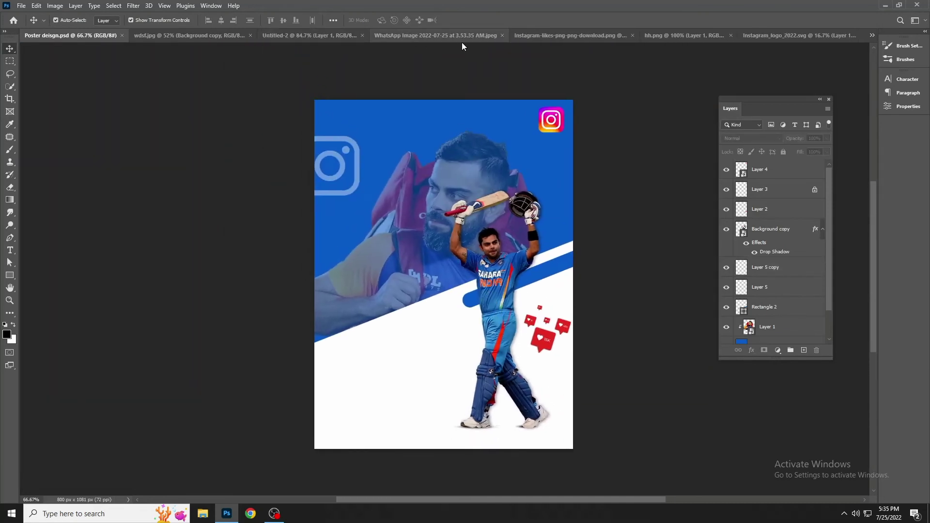
left_click(832, 36)
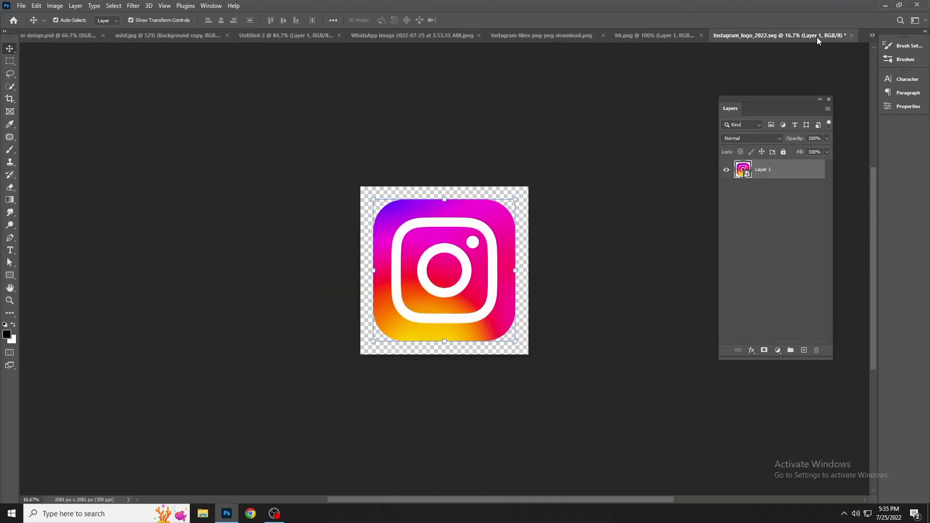
left_click(666, 33)
left_click(552, 35)
left_click(449, 34)
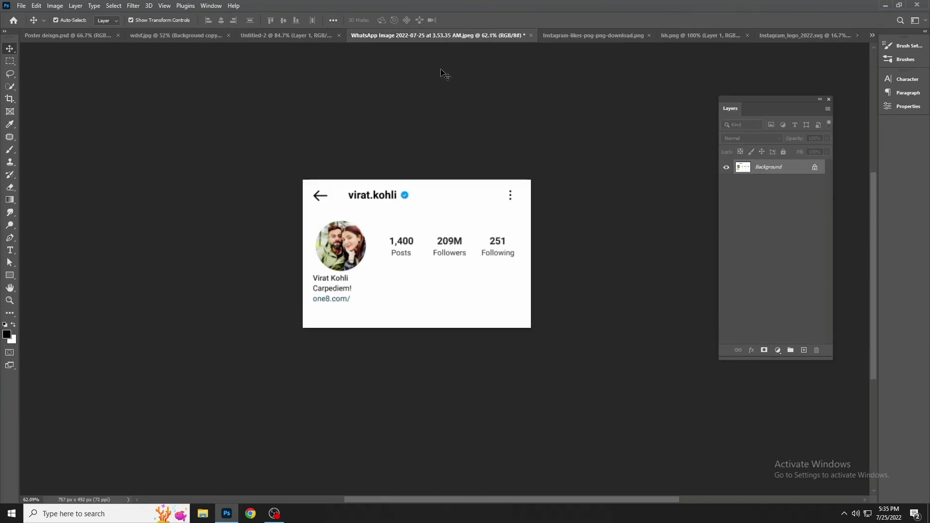
left_click(814, 167)
mouse_move(385, 227)
left_mouse_down()
mouse_move(117, 25)
mouse_move(74, 42)
left_mouse_up()
left_click_drag(385, 362, 394, 371)
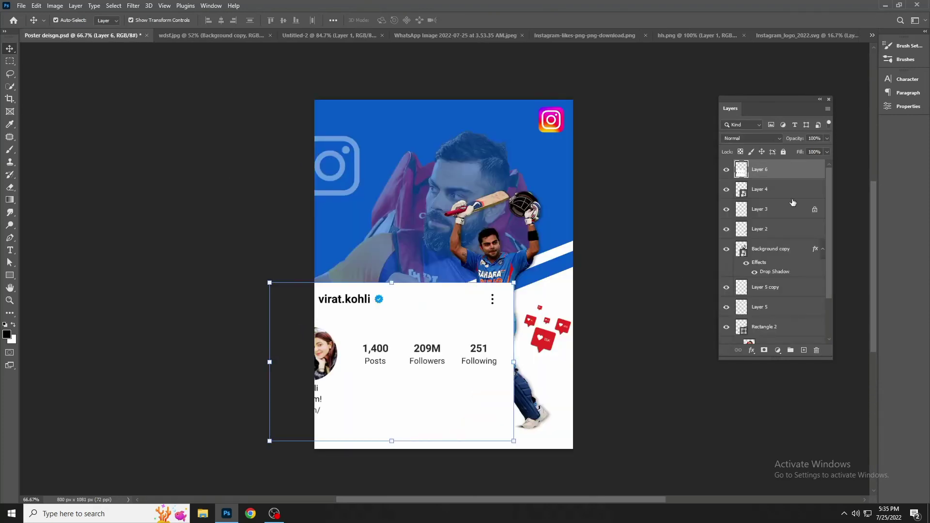
- Convert Layer 6 to a Smart Object and set its blend mode to Multiply
right_click(782, 169)
left_click(823, 228)
left_click(745, 140)
left_click(739, 173)
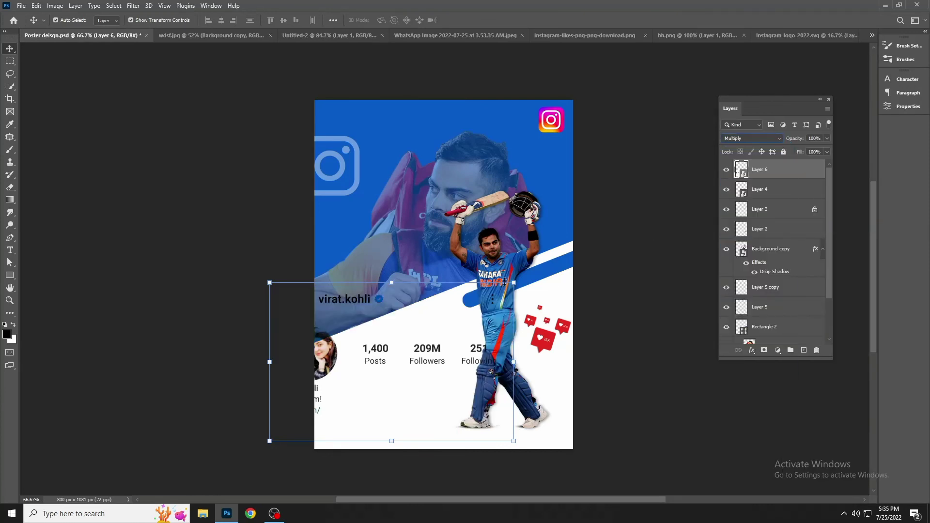
- Scale the profile card into the lower-left white area and save the poster
left_click_drag(513, 283, 398, 357)
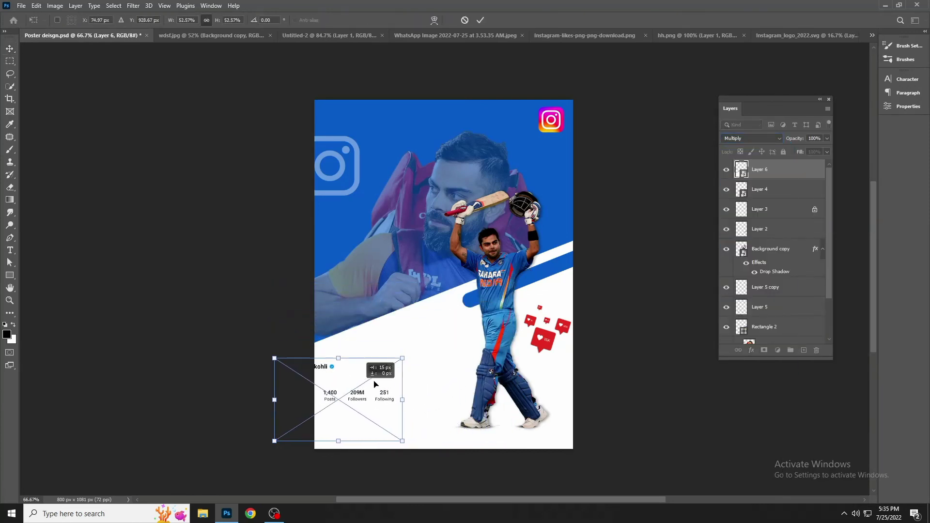
mouse_move(345, 389)
left_mouse_down()
mouse_move(409, 377)
mouse_move(395, 378)
left_mouse_up()
key("Return")
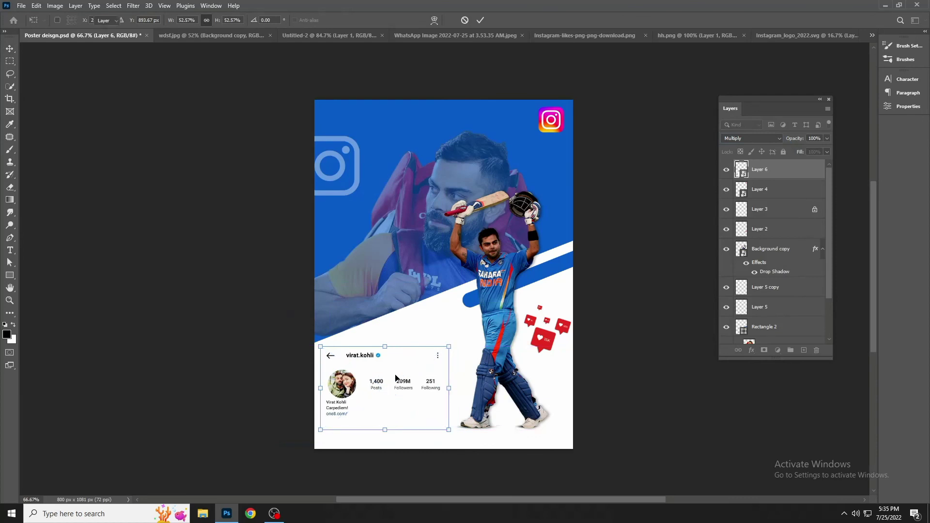
left_click_drag(449, 345, 462, 338)
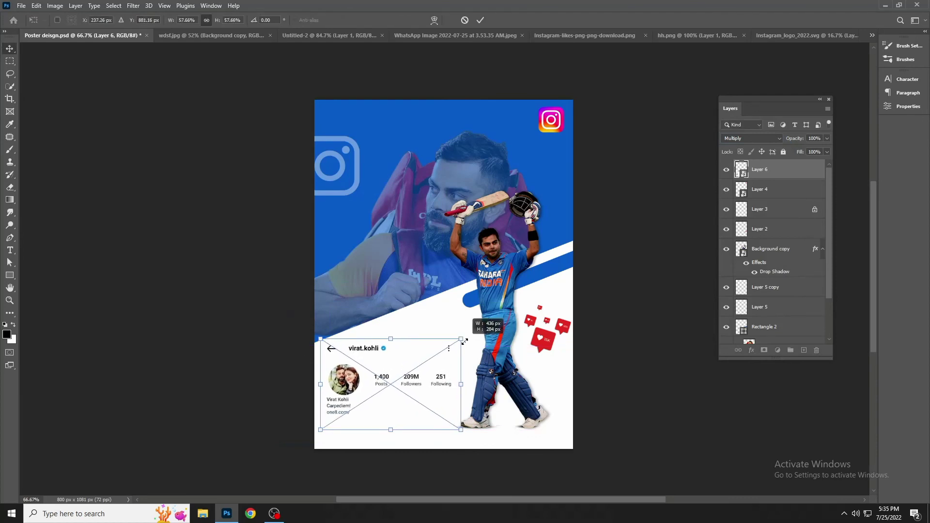
key("Return")
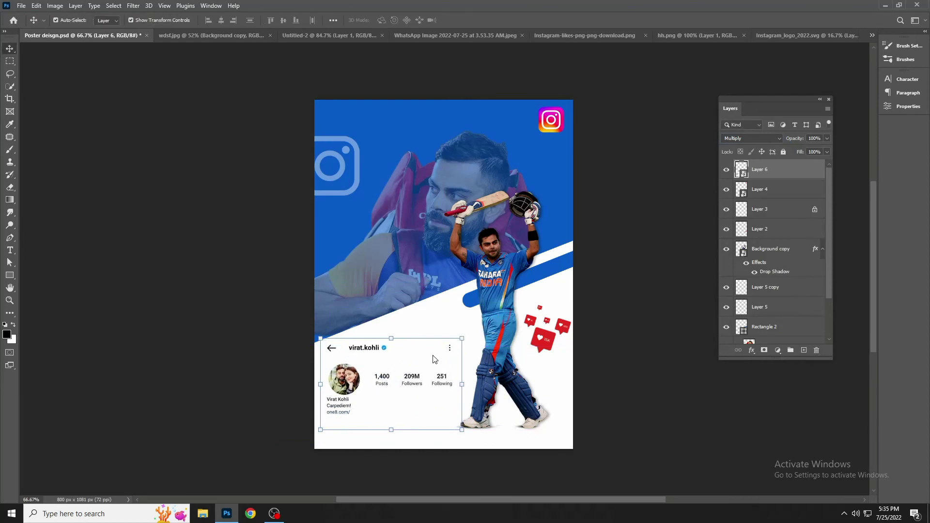
left_click(651, 322)
key("ctrl+s")
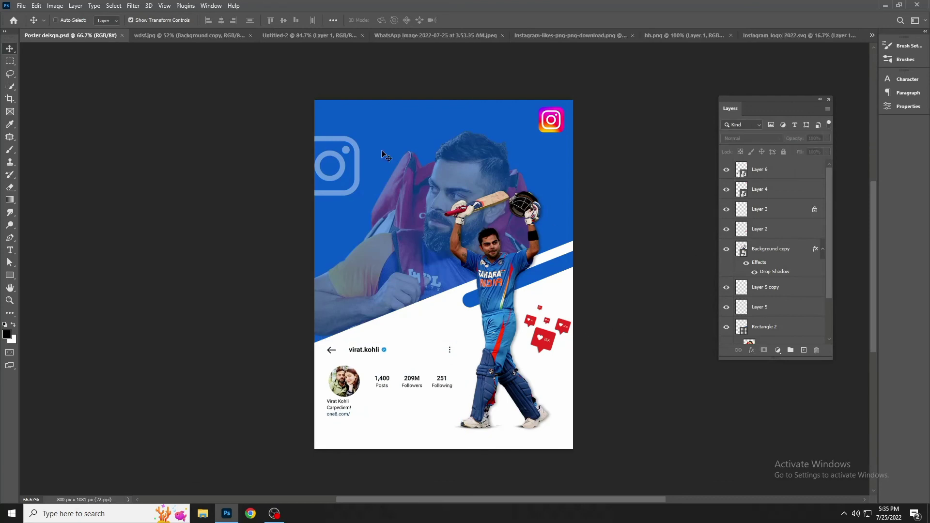